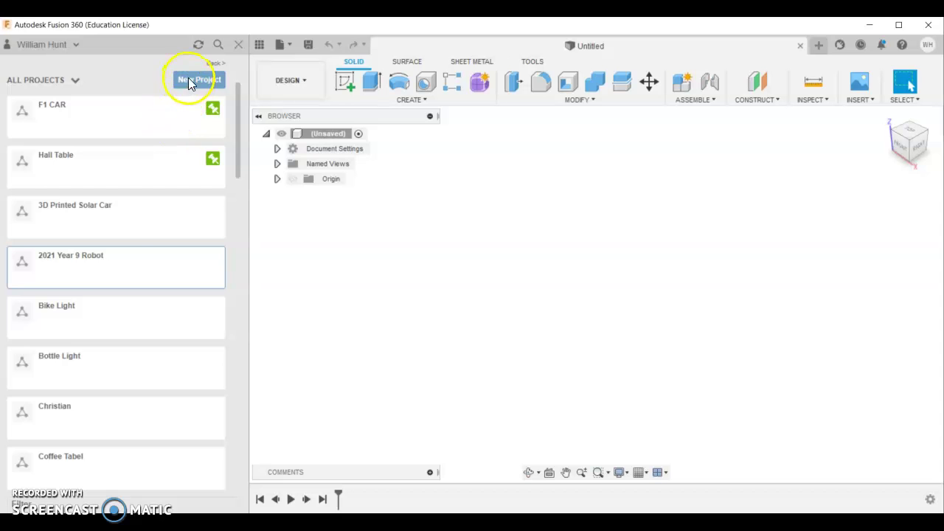
Open the 2021 Year 9 Robot project in the Data Panel to list its designs
click(103, 274)
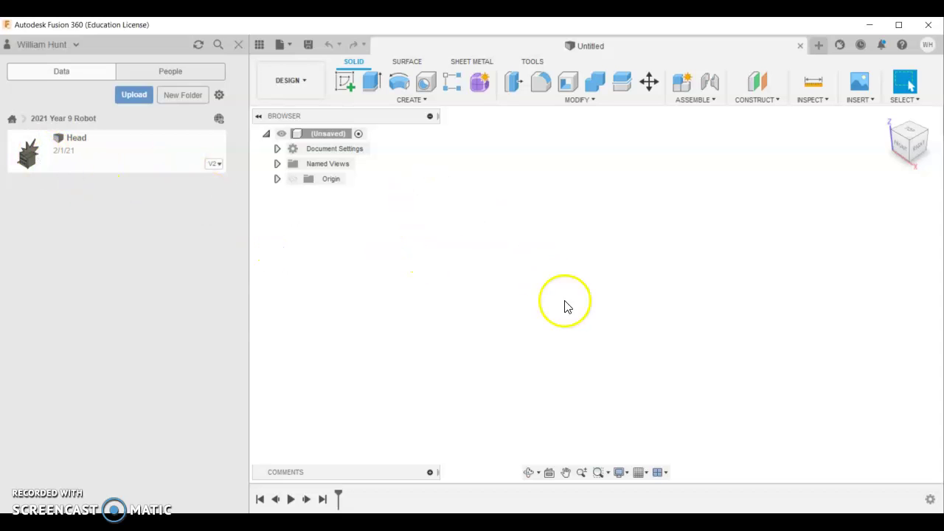
On an origin plane, draw a 50 × 50 mm center rectangle at the origin, then finish the sketch
click(346, 83)
click(238, 45)
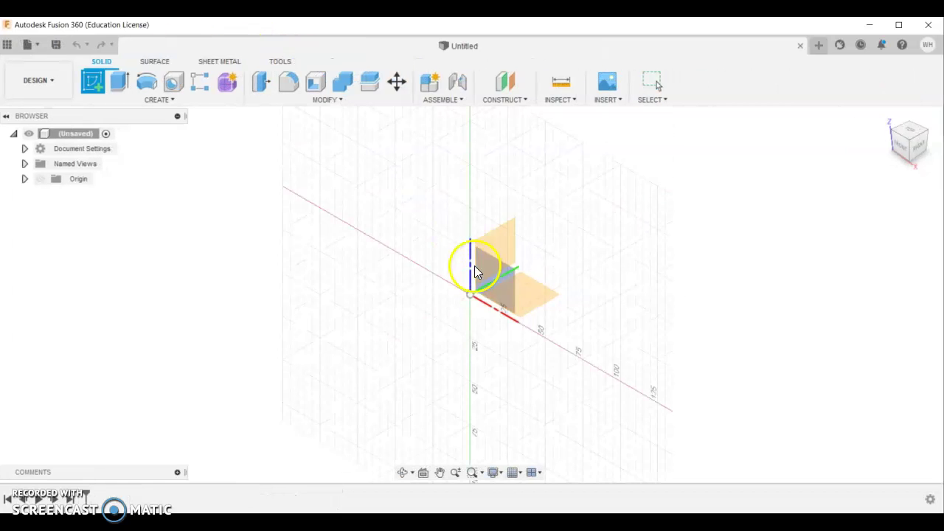
click(543, 301)
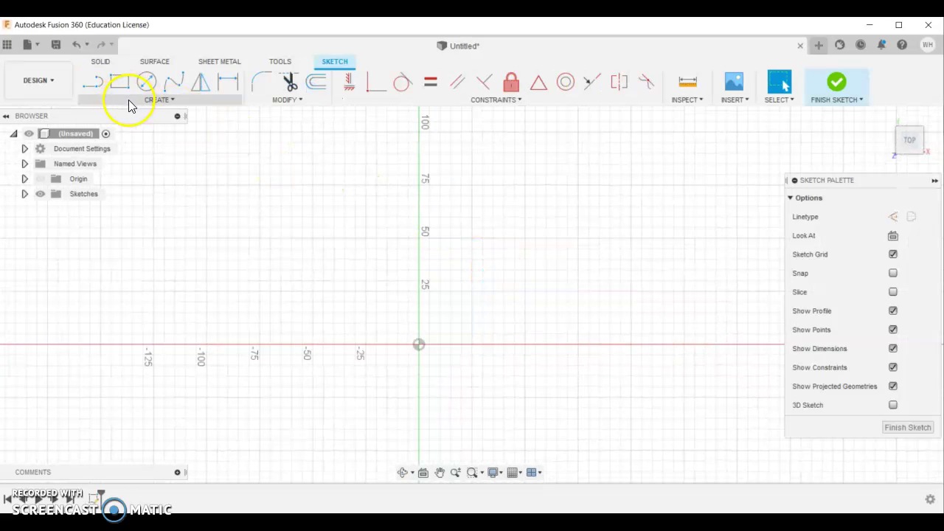
click(133, 101)
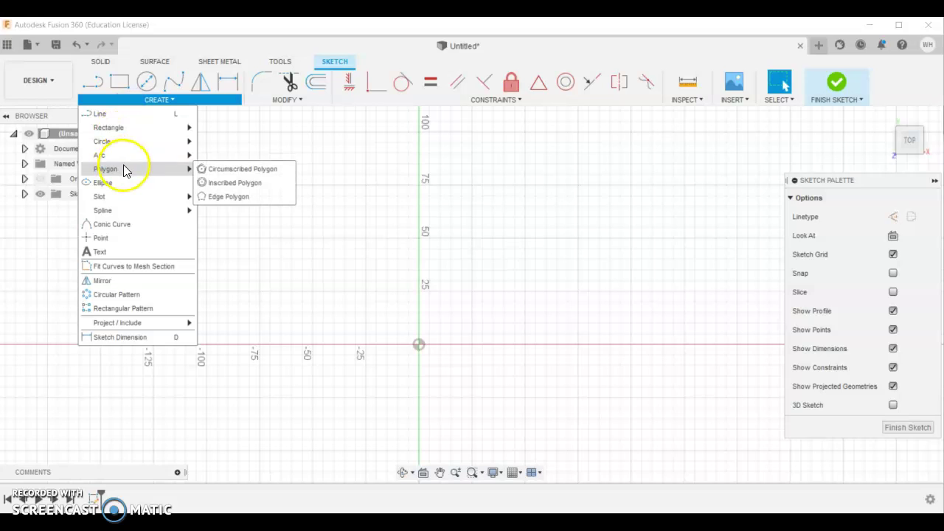
mouse_move(135, 129)
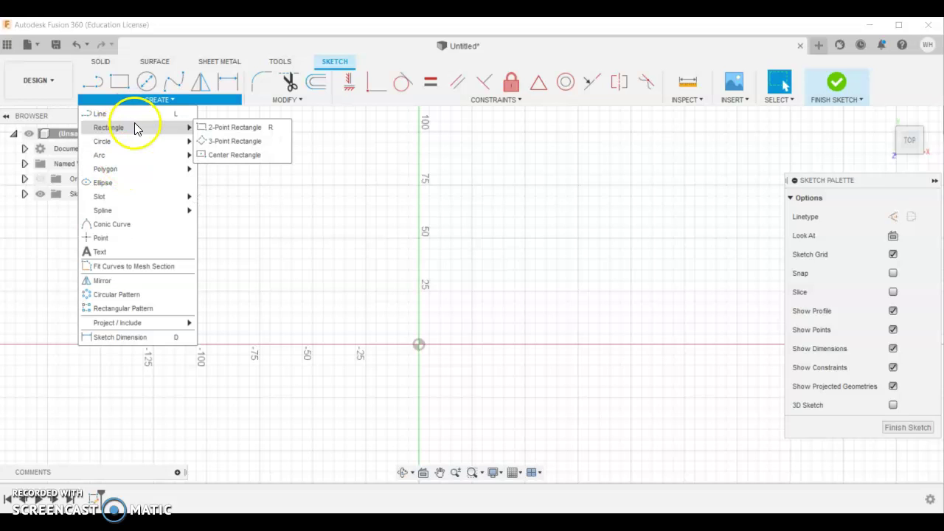
click(222, 155)
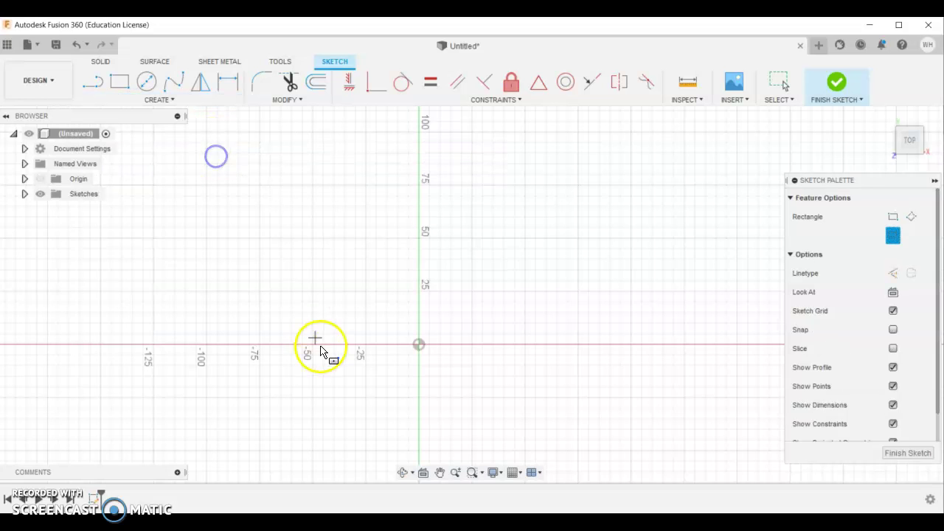
click(424, 341)
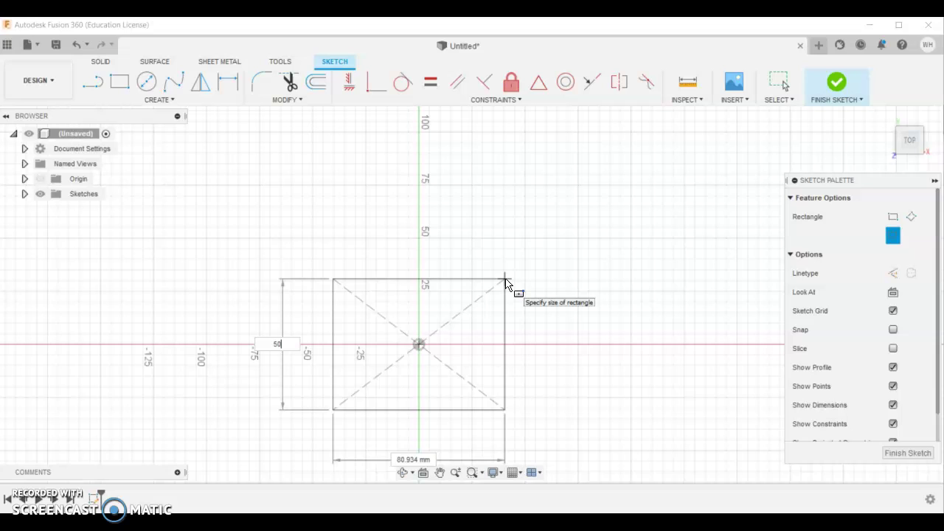
key(Tab)
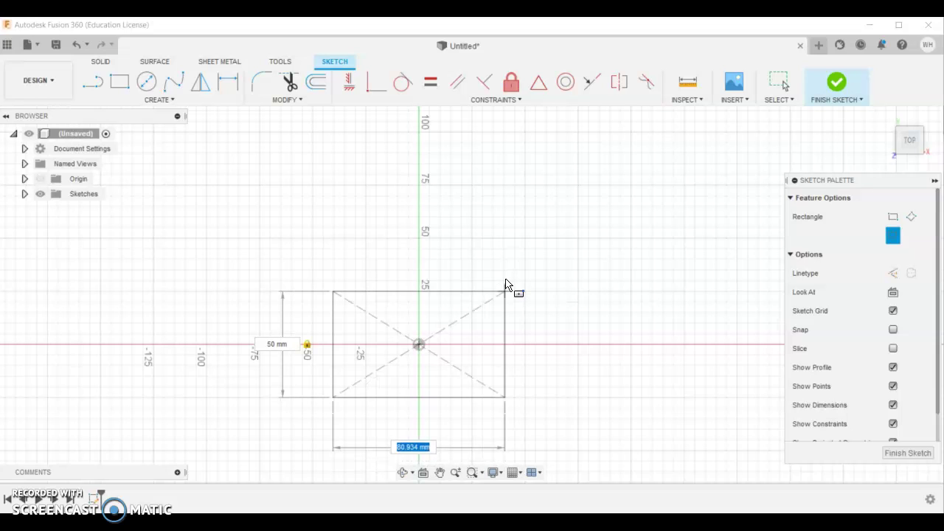
text(50)
key(Return)
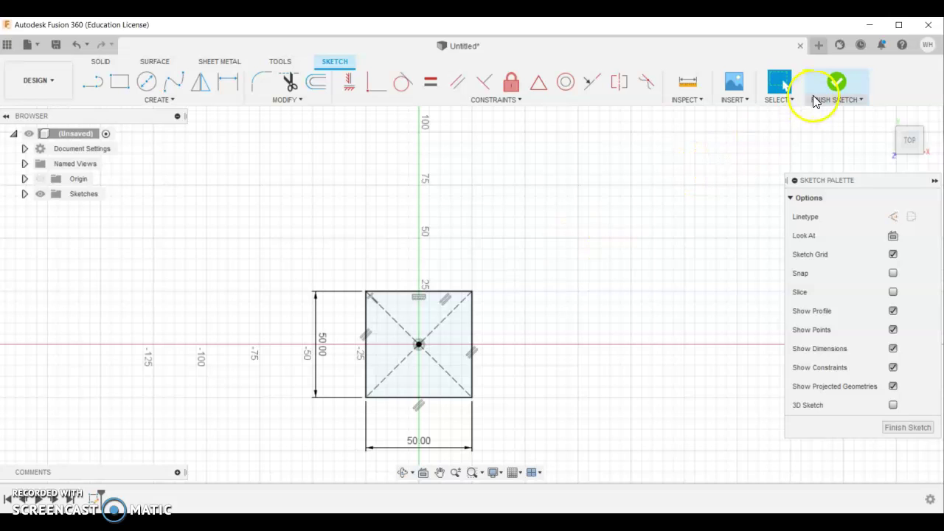
click(835, 85)
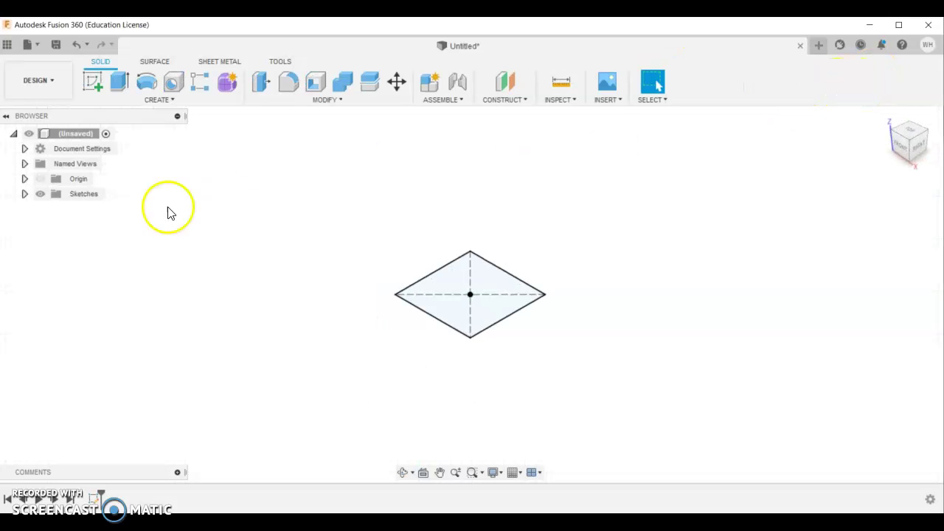
Extrude the 50 mm square profile 65 mm upward as a new solid body
click(118, 81)
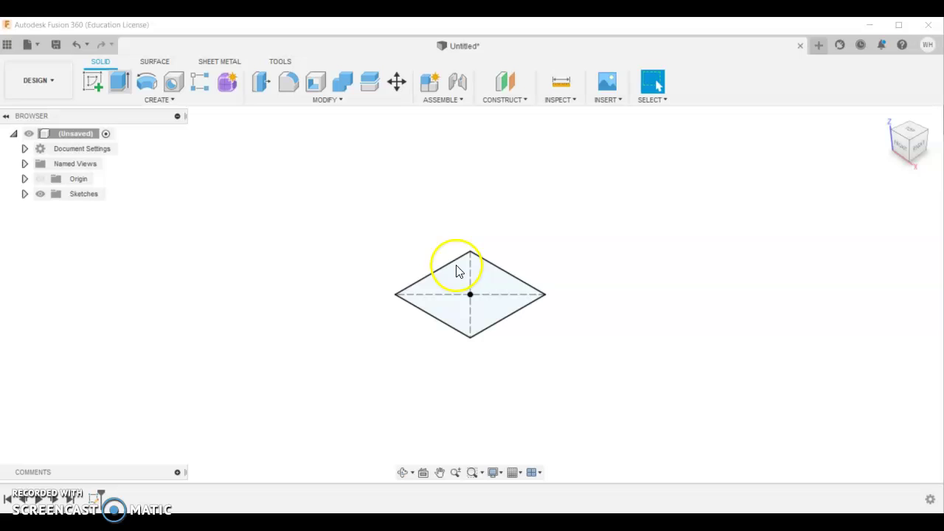
drag(472, 275, 476, 212)
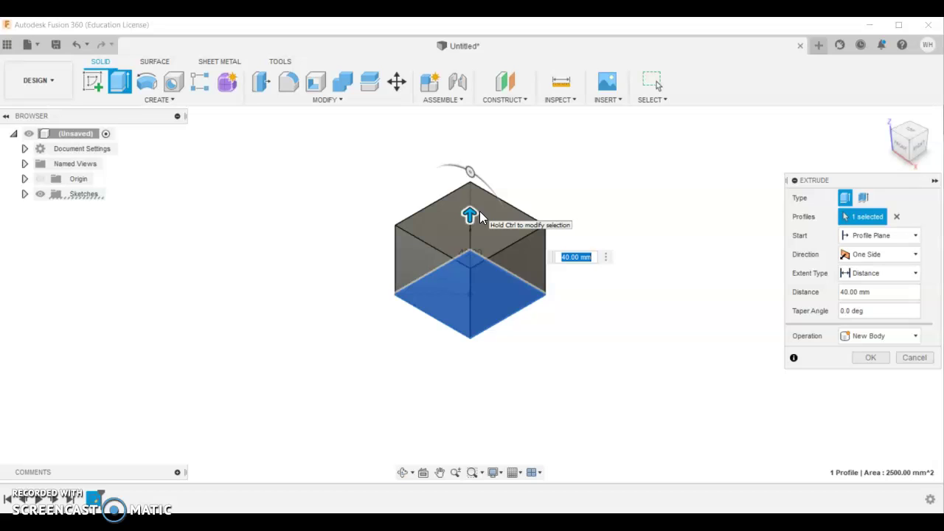
text(65)
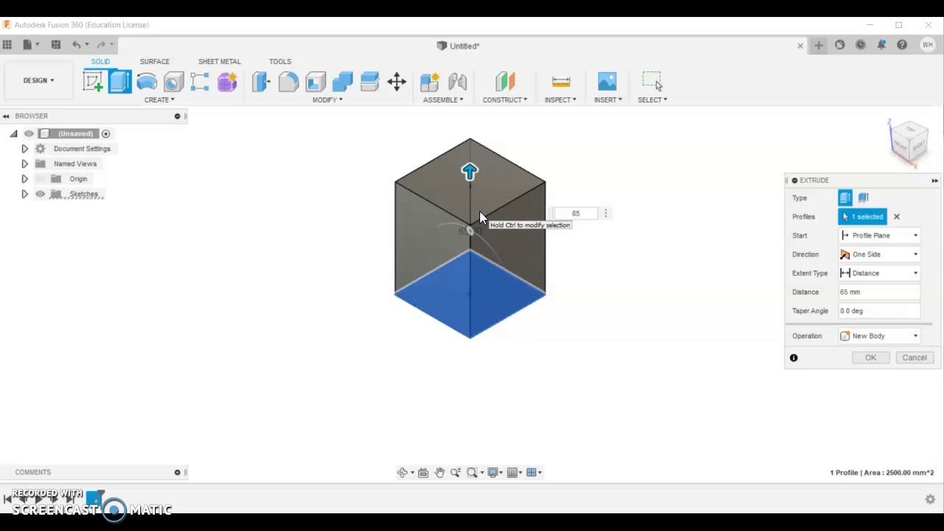
key(Return)
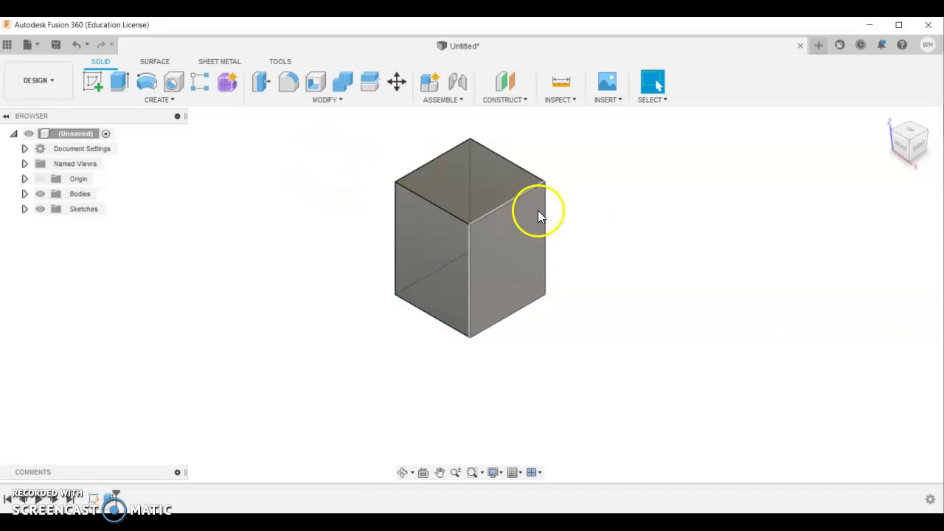
scroll(500, 177, up, 4)
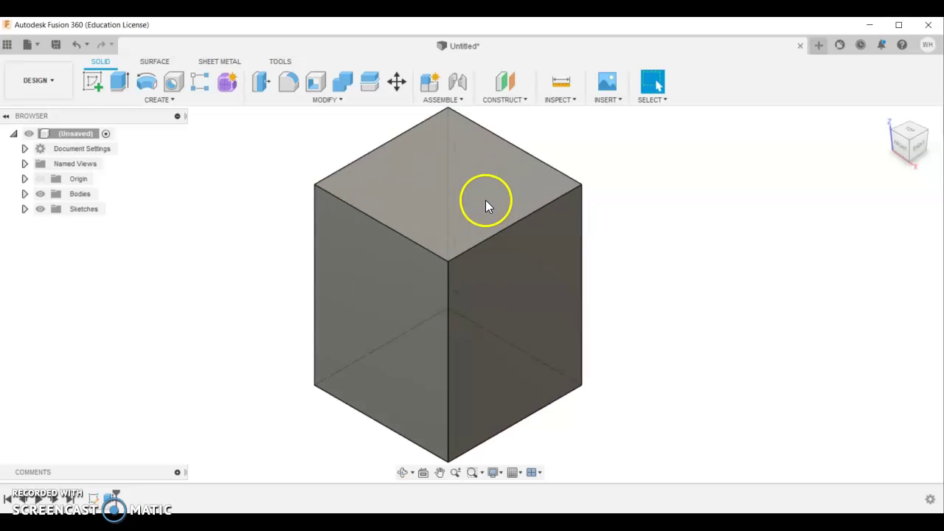
shift+middle_drag(485, 200, 653, 219)
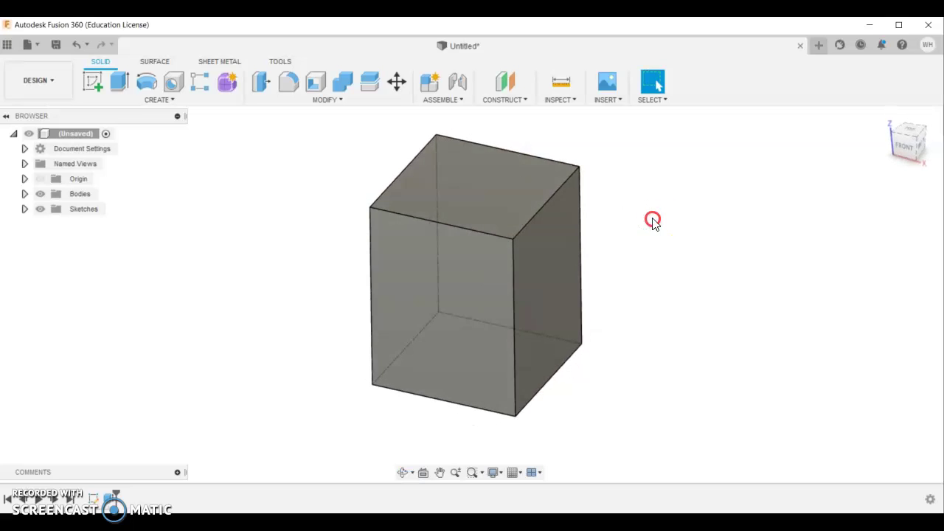
Fillet all four vertical edges of the 65 mm box with a 2 mm radius
click(288, 82)
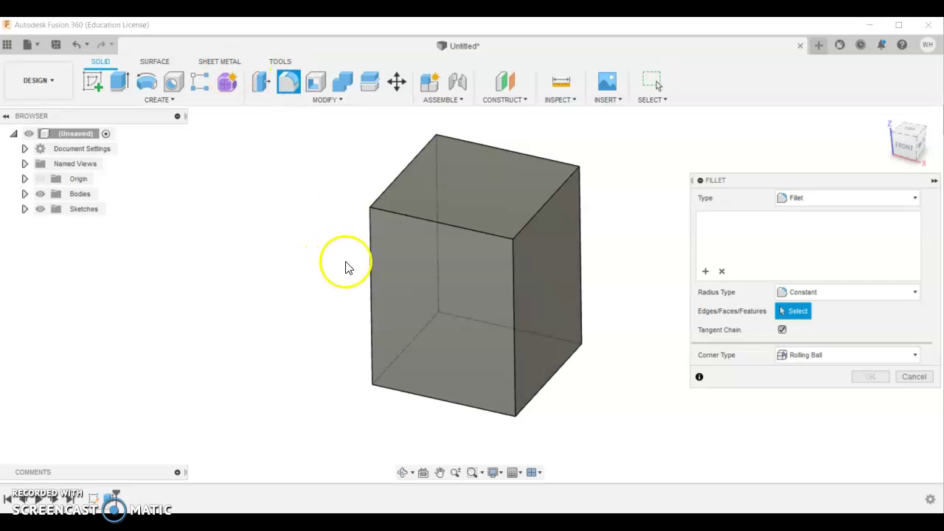
click(370, 271)
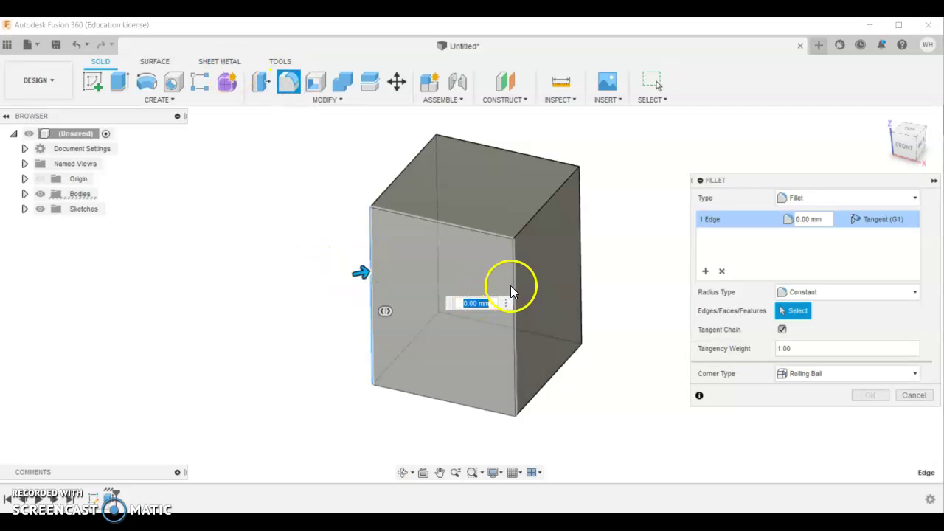
click(512, 287)
click(438, 252)
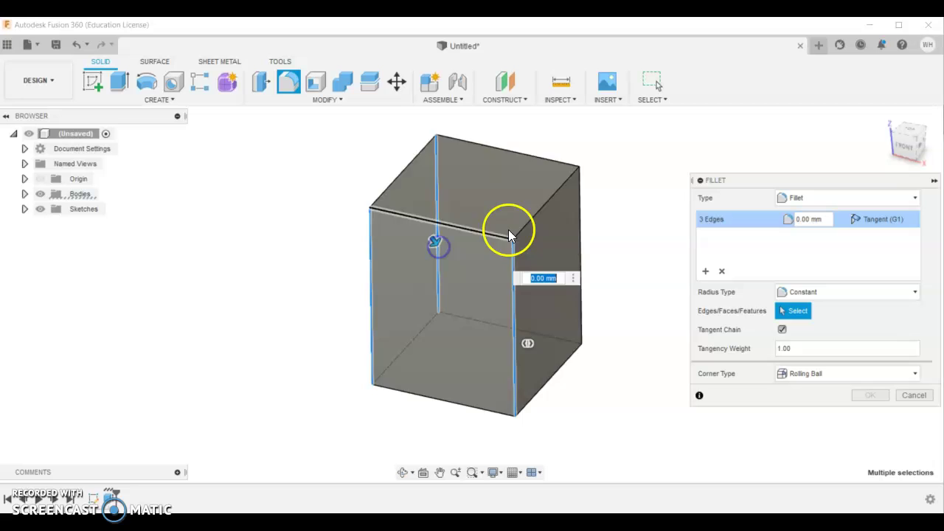
click(579, 221)
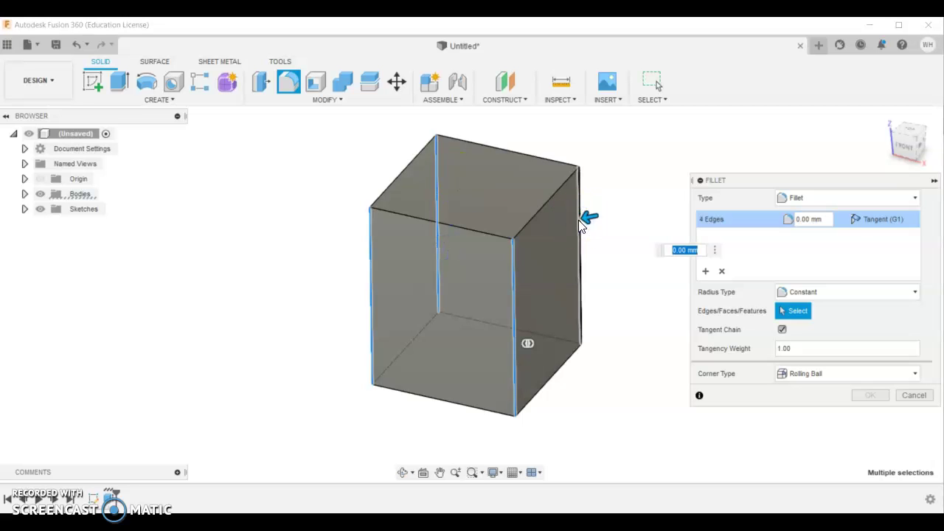
click(674, 251)
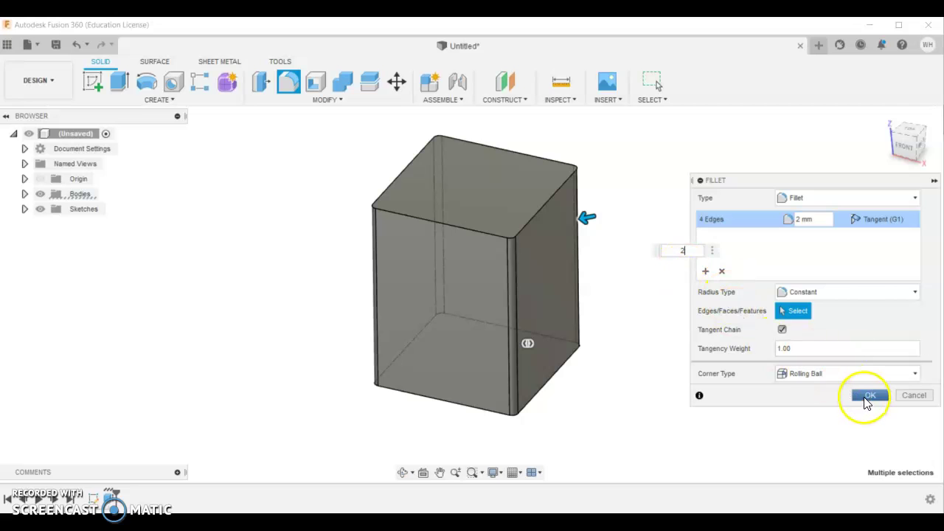
click(866, 399)
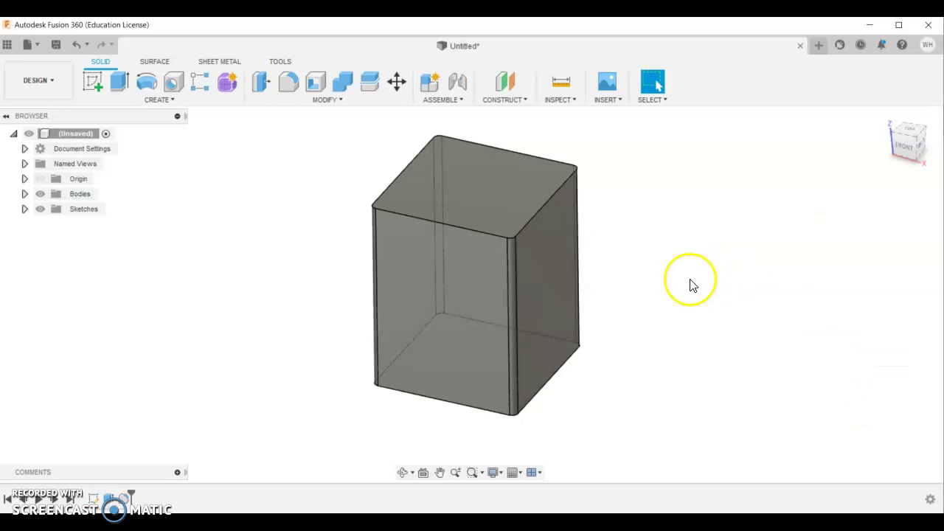
mouse_move(745, 221)
shift+middle_down()
mouse_move(752, 214)
mouse_move(742, 232)
mouse_move(795, 213)
mouse_move(741, 208)
mouse_move(743, 222)
shift+middle_up()
Shell the box with 1.6 mm inside thickness, removing the top face
click(492, 211)
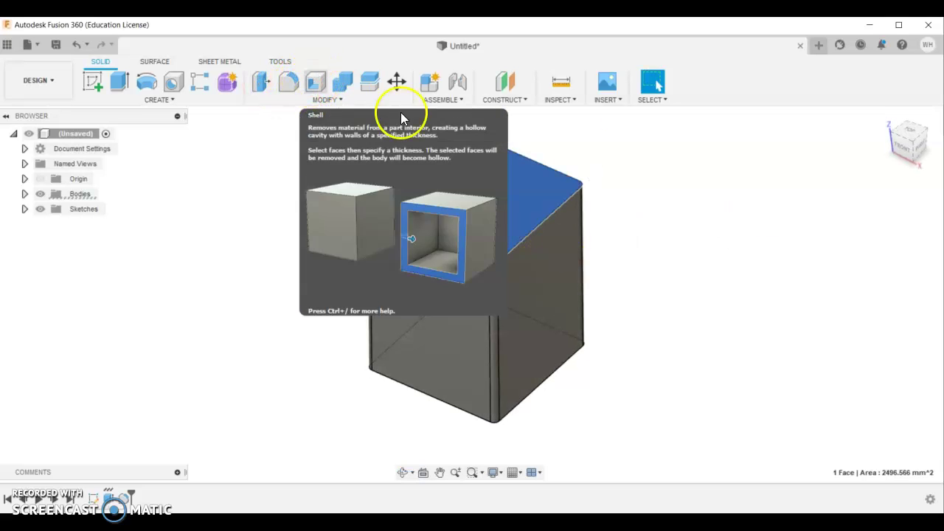
click(659, 176)
click(522, 198)
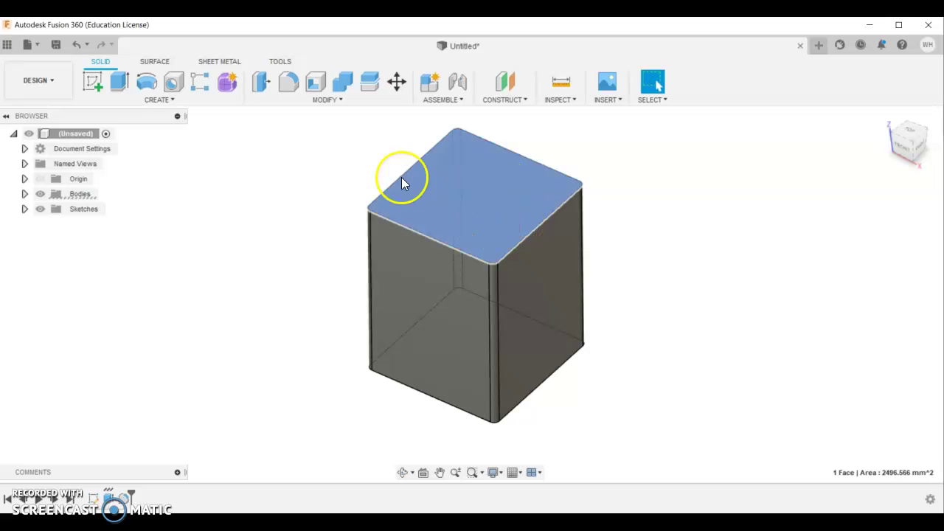
click(315, 84)
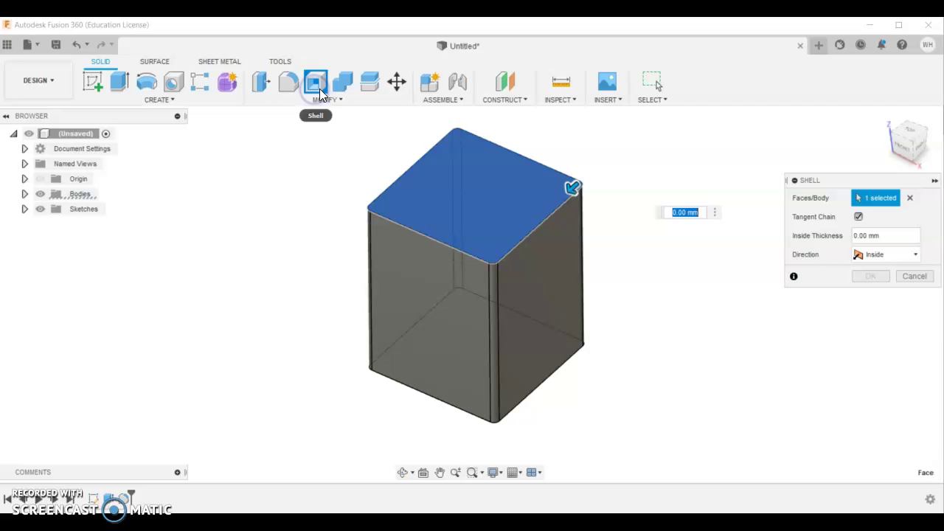
text(1)
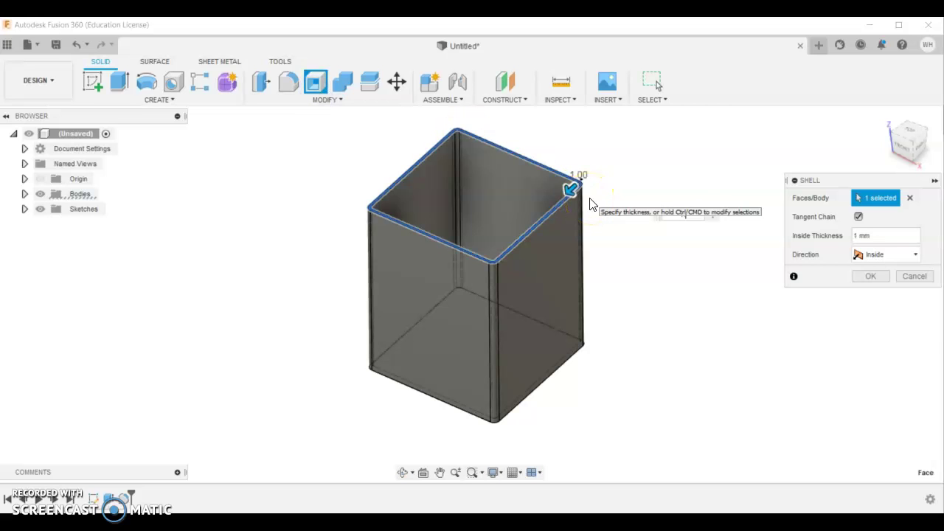
text(.6)
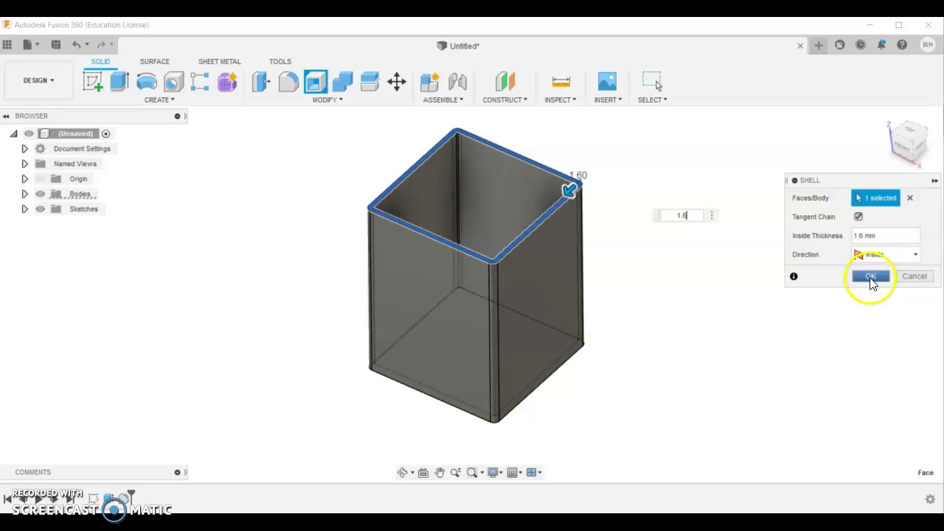
click(872, 279)
shift+middle_drag(521, 250, 568, 194)
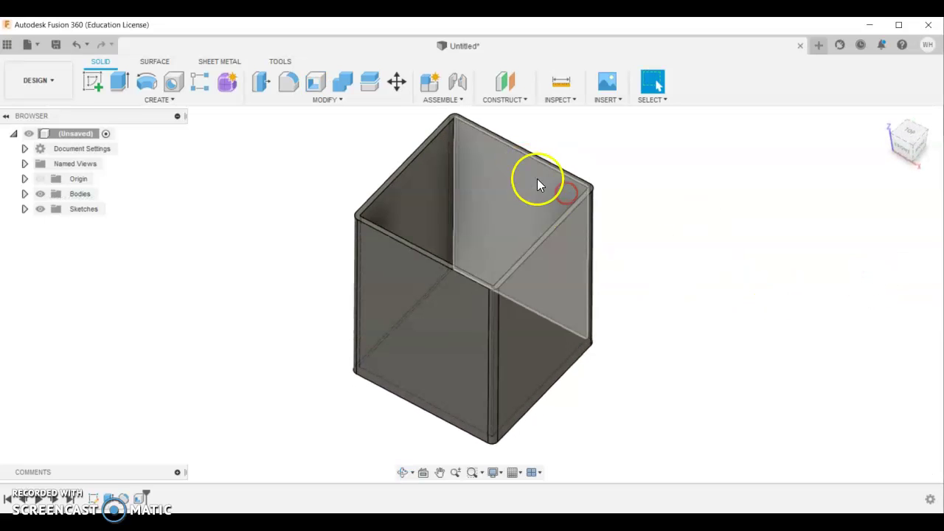
shift+middle_drag(511, 240, 479, 180)
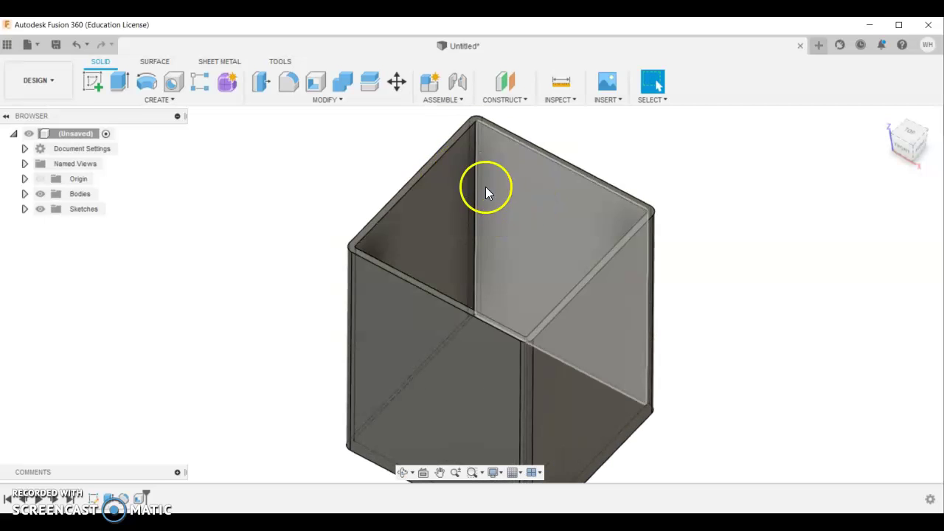
Create a sketch on the shelled box's top rim face and finish it
click(93, 86)
click(516, 422)
scroll(384, 214, up, 5)
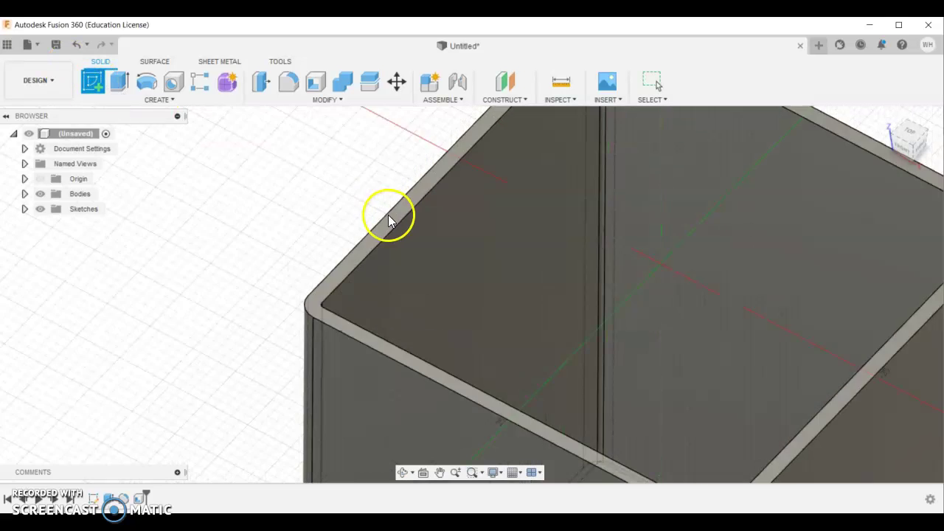
click(390, 219)
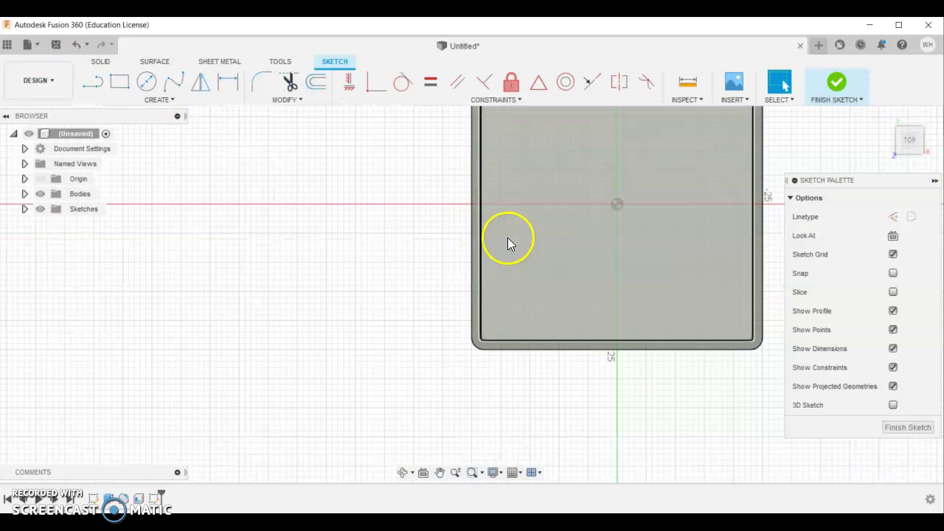
scroll(509, 238, down, 3)
shift+middle_drag(533, 226, 521, 169)
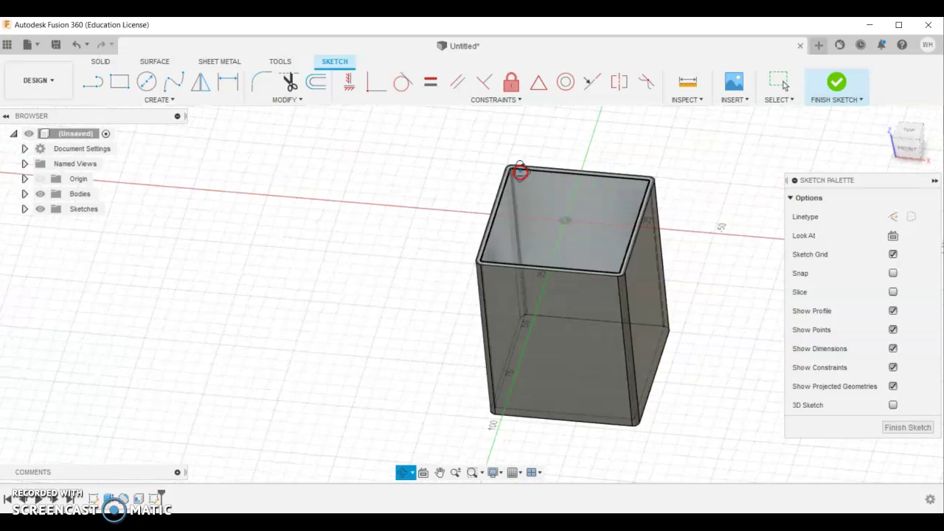
click(837, 83)
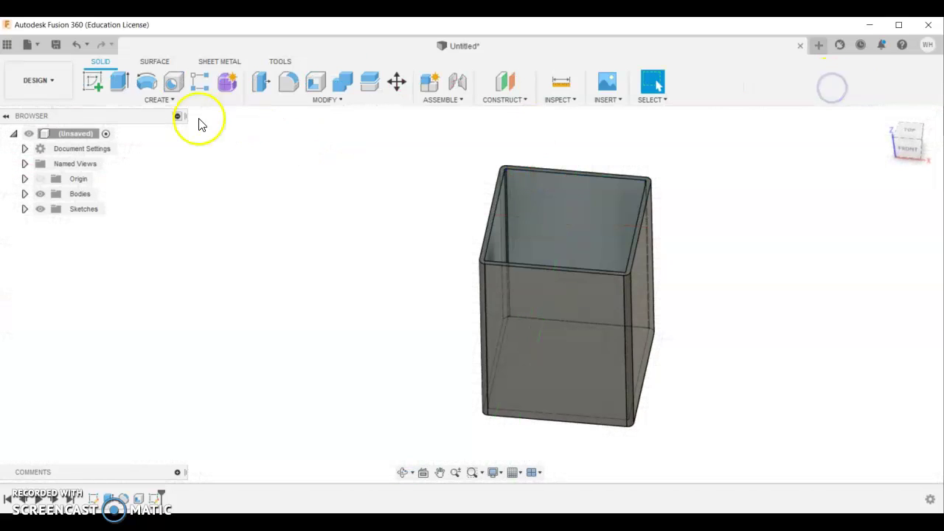
Extrude the top opening profile 1 mm downward, joined to the body as a lid
click(120, 81)
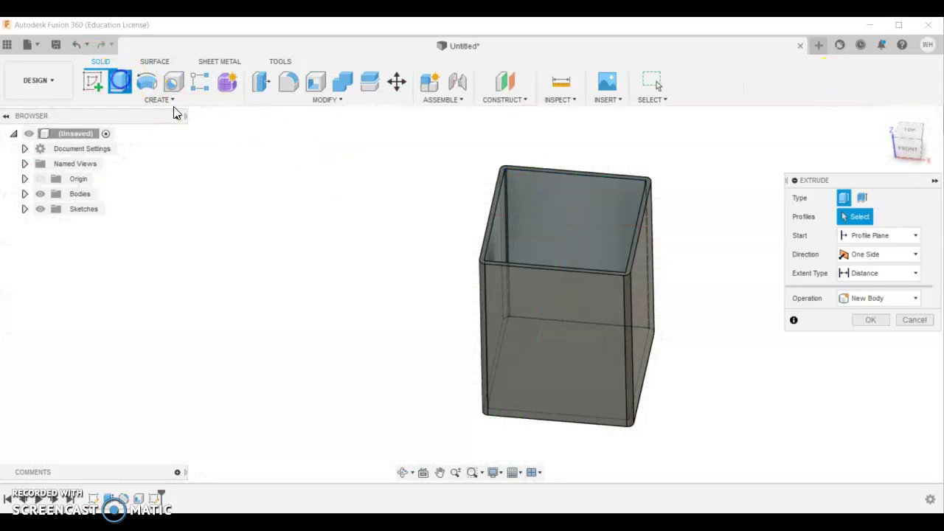
click(543, 213)
scroll(491, 217, up, 4)
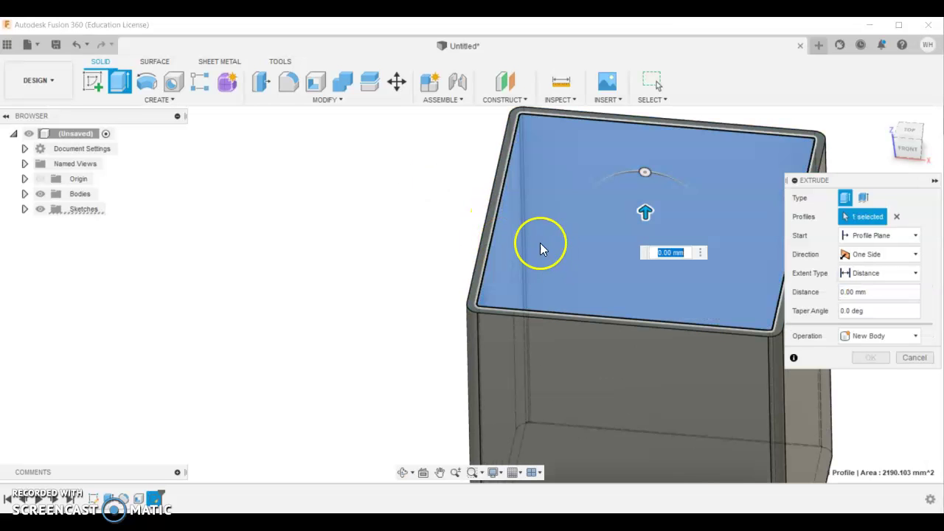
mouse_move(647, 215)
mouse_down()
mouse_move(647, 235)
mouse_move(645, 220)
mouse_up()
click(744, 262)
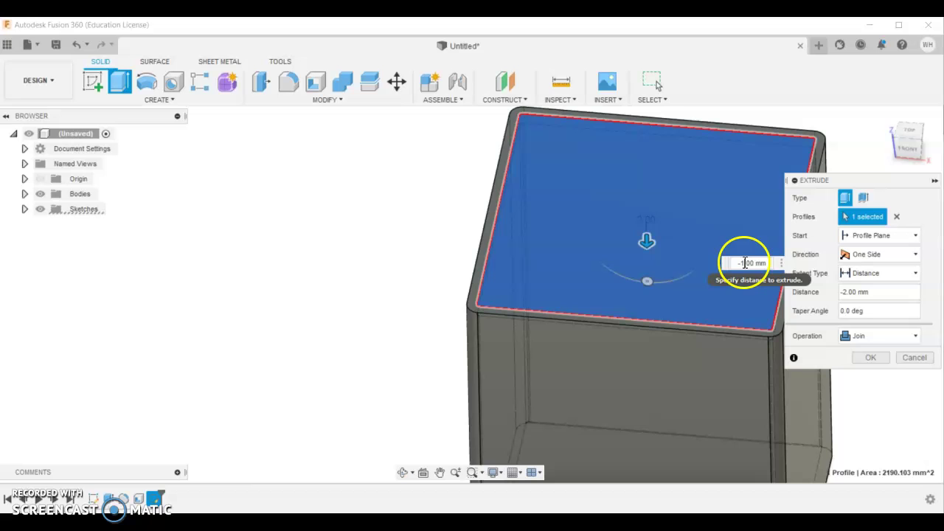
text(1)
key(Return)
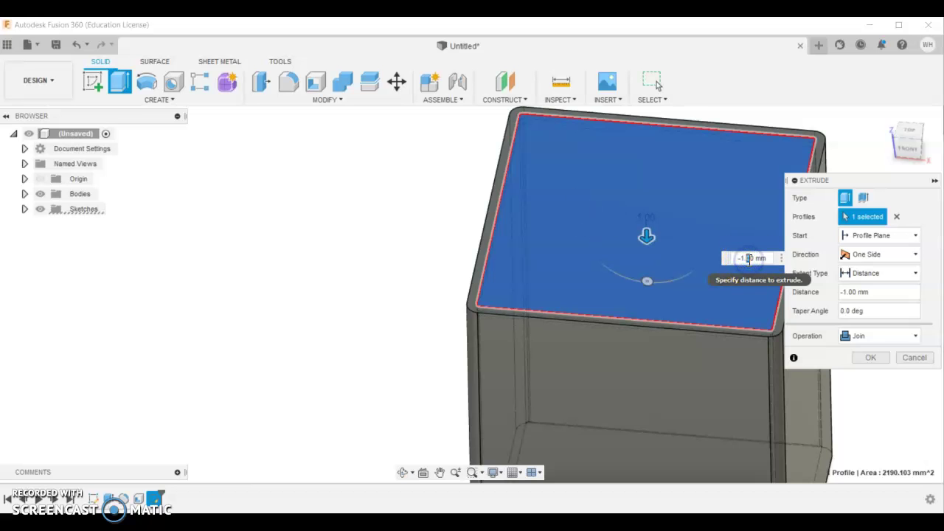
click(869, 360)
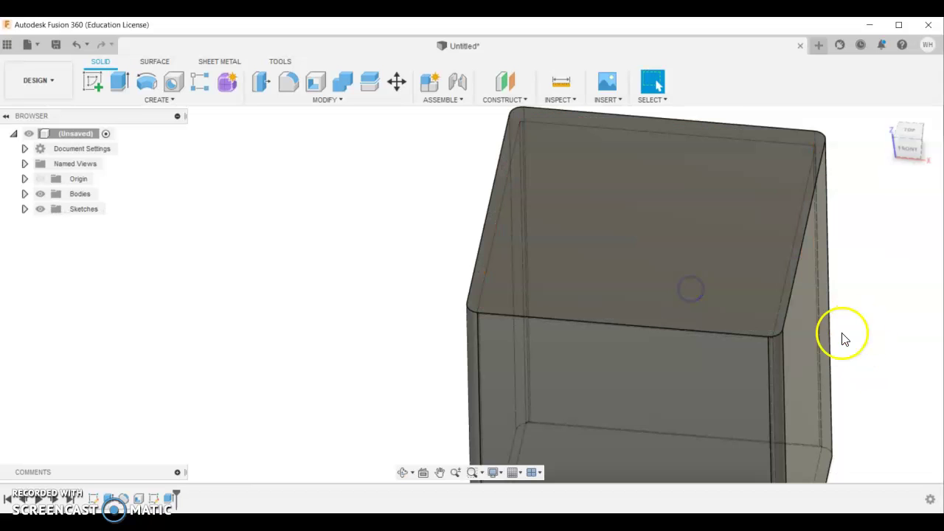
Zoom and orbit around the box to inspect the new lid on top
scroll(843, 340, down, 2)
scroll(842, 351, down, 2)
scroll(839, 309, up, 2)
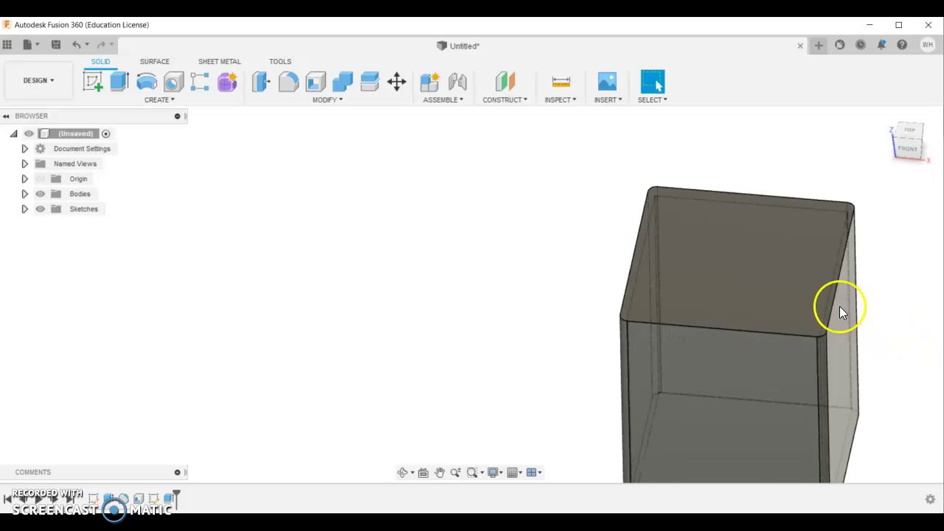
shift+middle_drag(839, 310, 736, 327)
scroll(696, 375, down, 2)
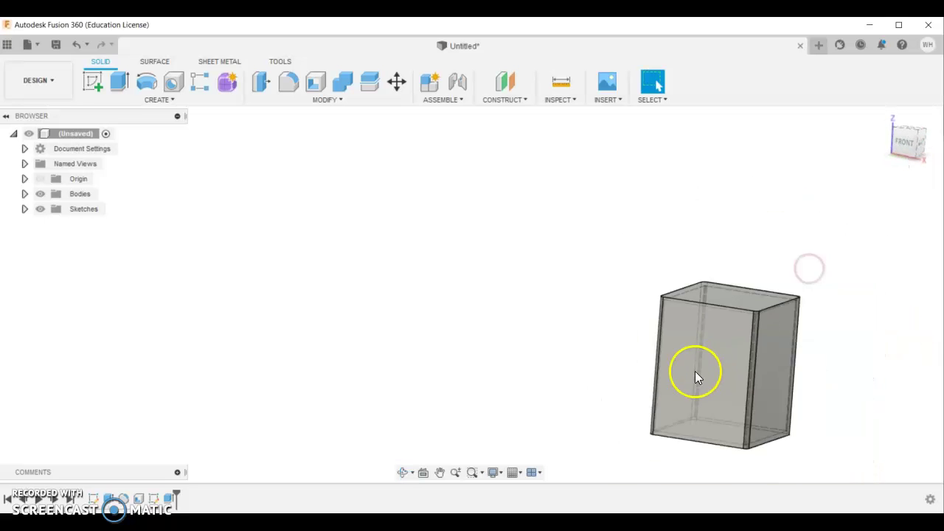
scroll(843, 462, up, 2)
scroll(826, 428, up, 2)
shift+middle_drag(811, 394, 866, 330)
click(607, 331)
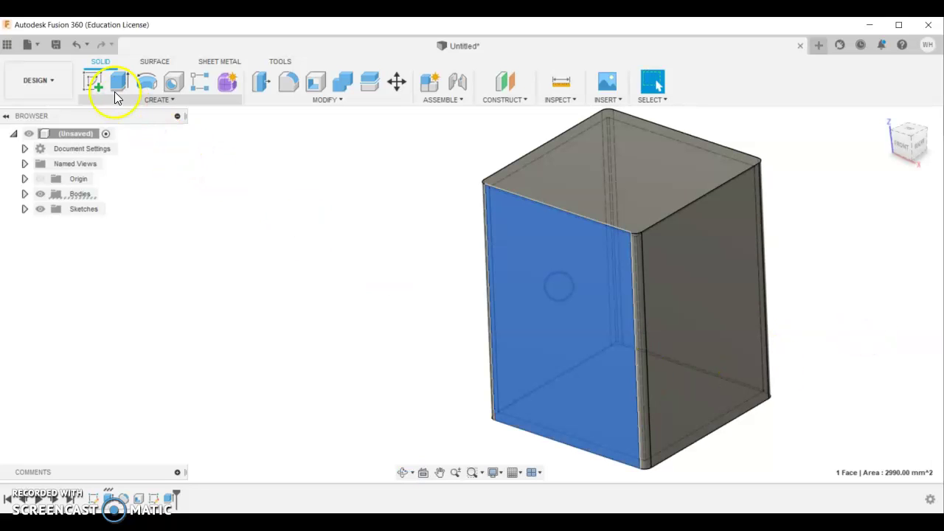
click(72, 67)
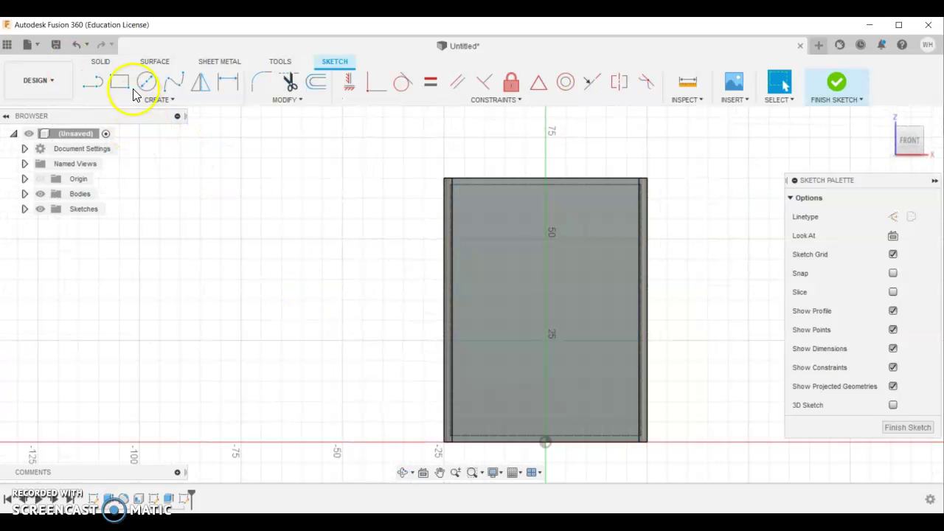
click(145, 82)
click(504, 294)
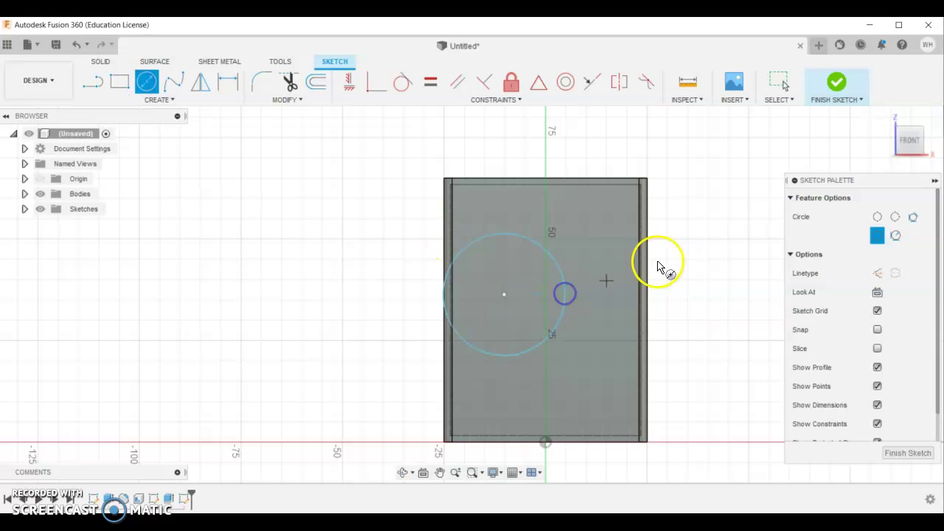
click(838, 87)
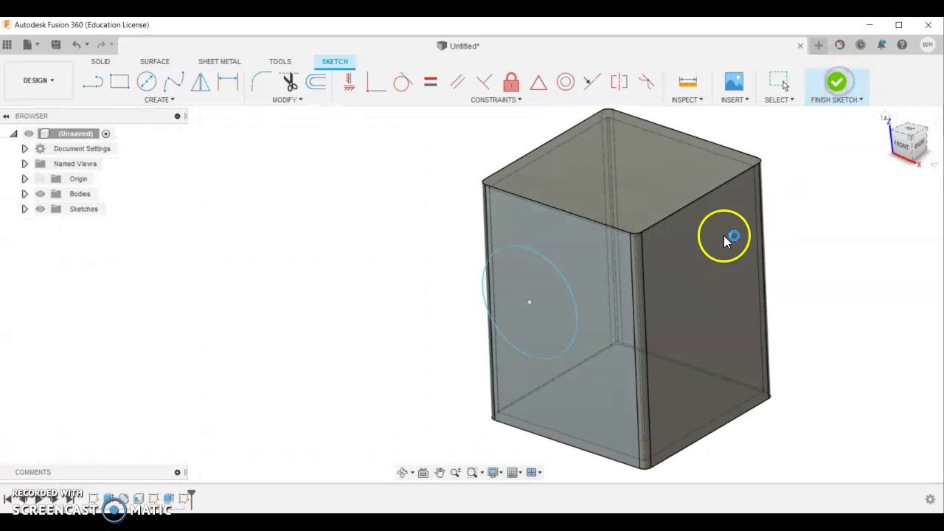
click(123, 83)
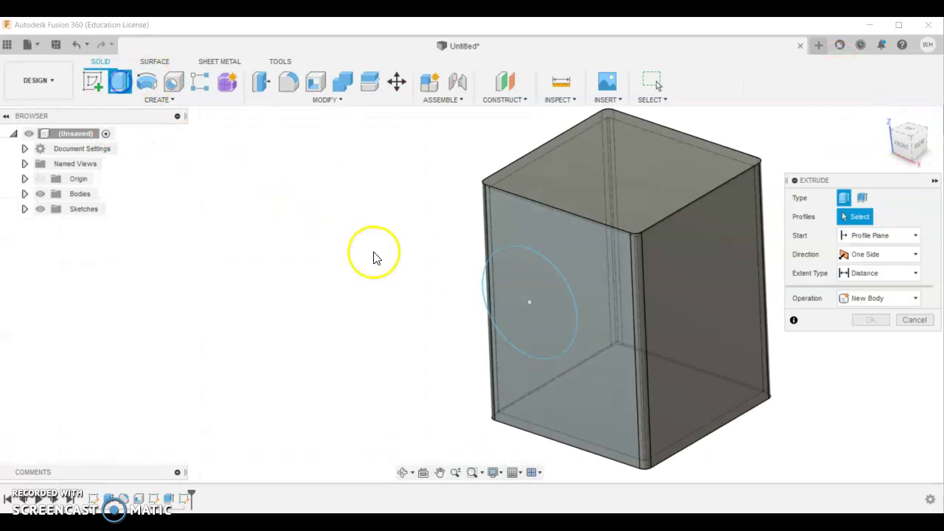
click(492, 287)
scroll(490, 287, up, 5)
click(484, 287)
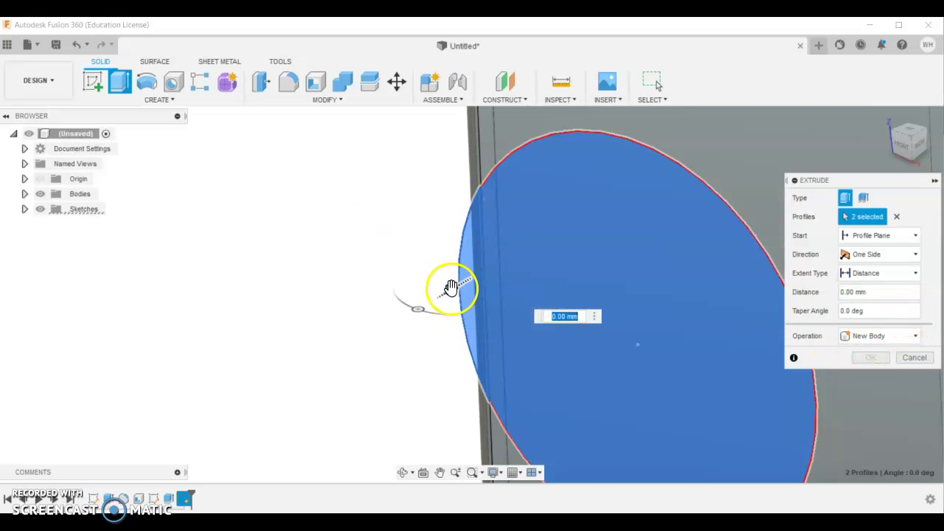
drag(451, 290, 552, 273)
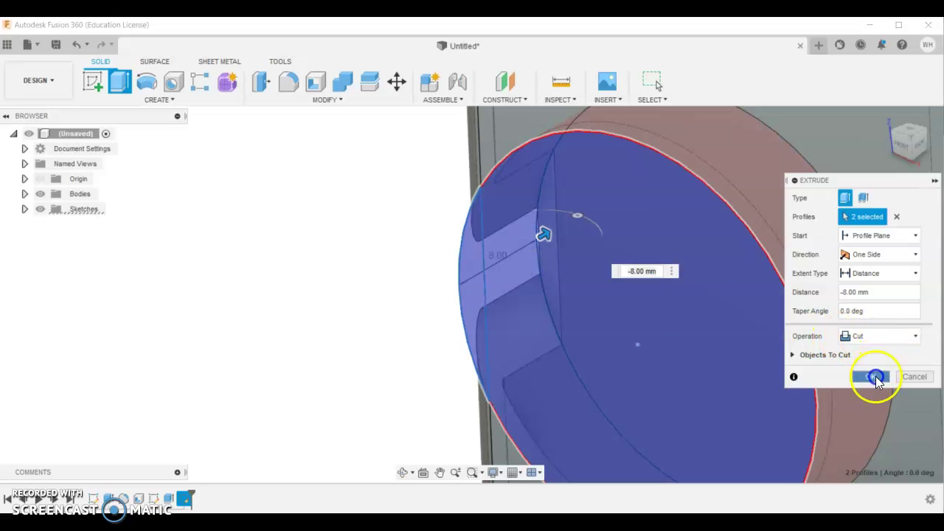
click(871, 376)
shift+middle_drag(622, 362, 749, 365)
click(199, 499)
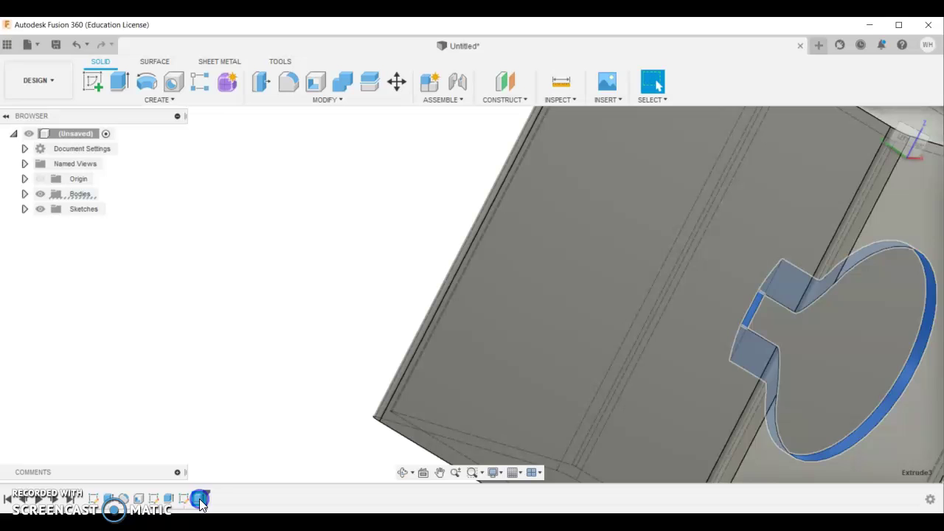
right_click(200, 499)
click(214, 473)
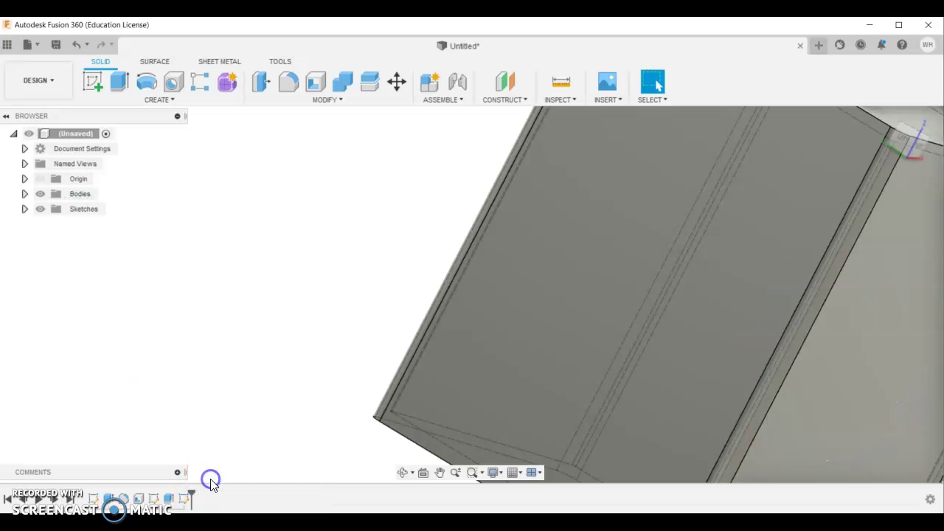
shift+middle_drag(522, 337, 707, 425)
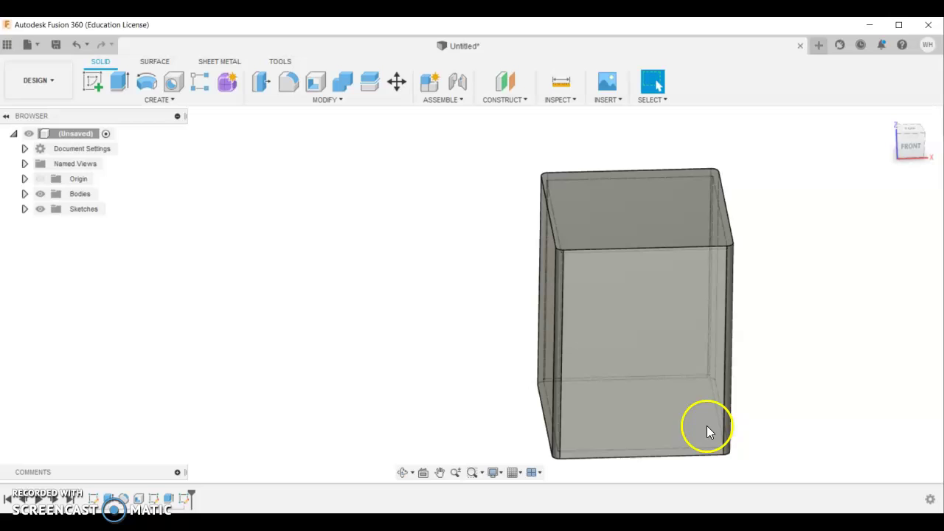
Save the capped box design as 'Body' in the 2021 Year 9 Robot project
click(55, 45)
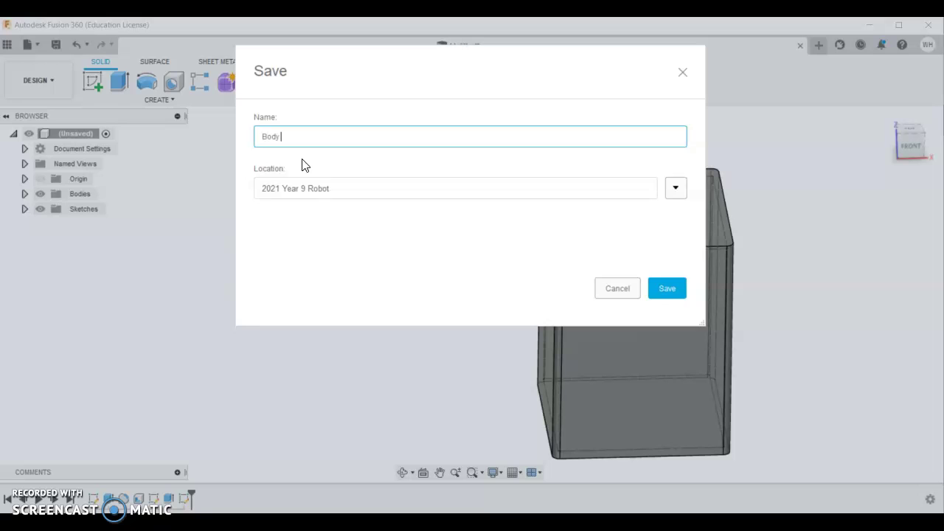
click(665, 287)
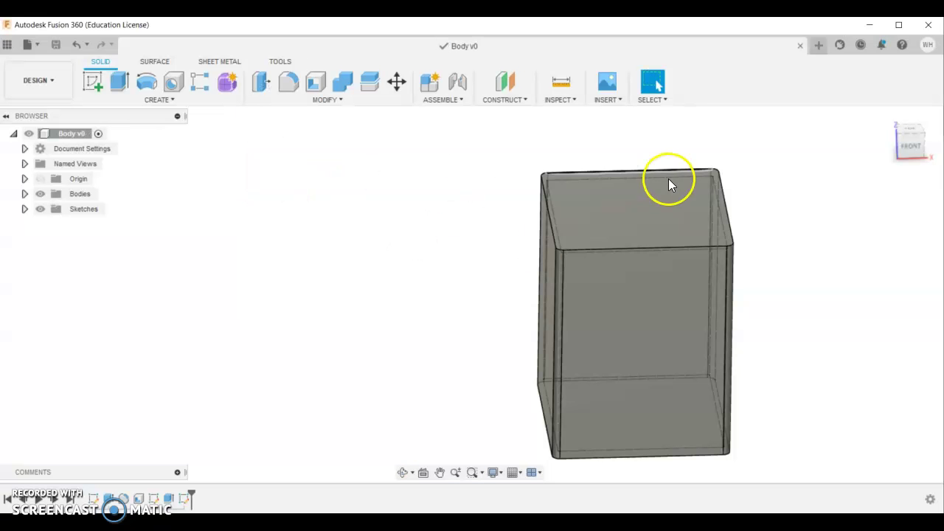
Start a new empty design and begin a sketch on the horizontal ground plane
click(821, 46)
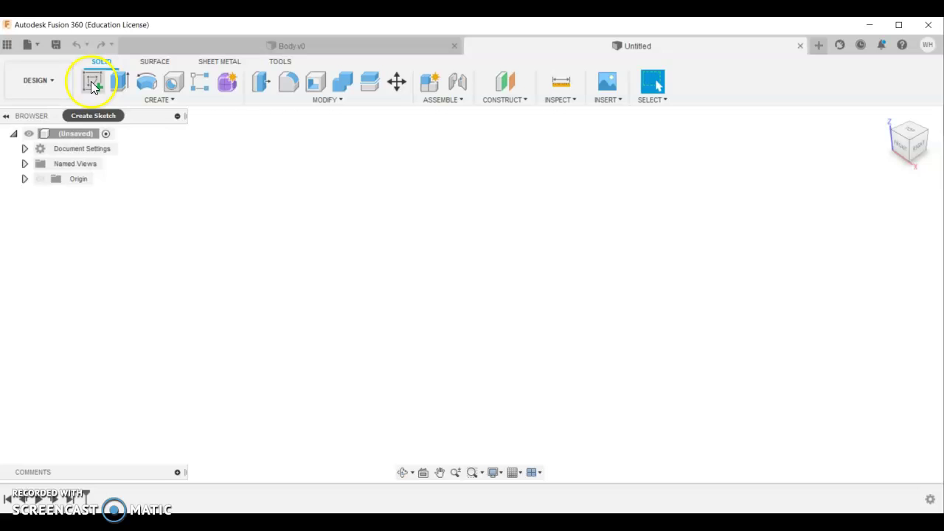
click(91, 82)
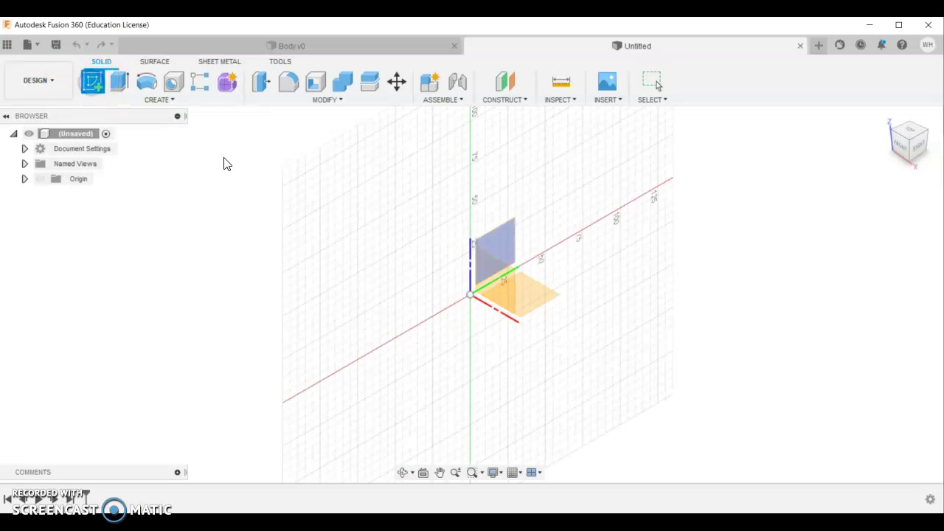
click(544, 296)
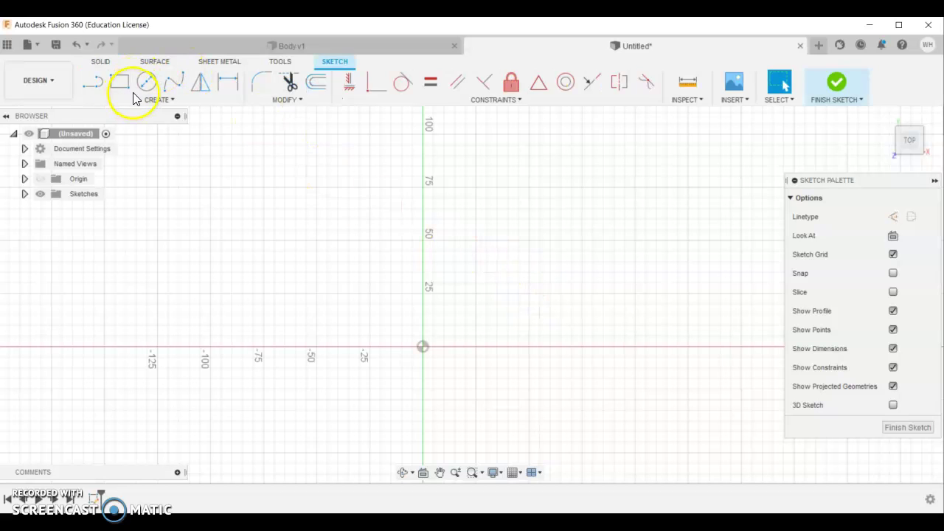
Draw a 30 × 30 mm center rectangle at the origin and finish the sketch
click(142, 99)
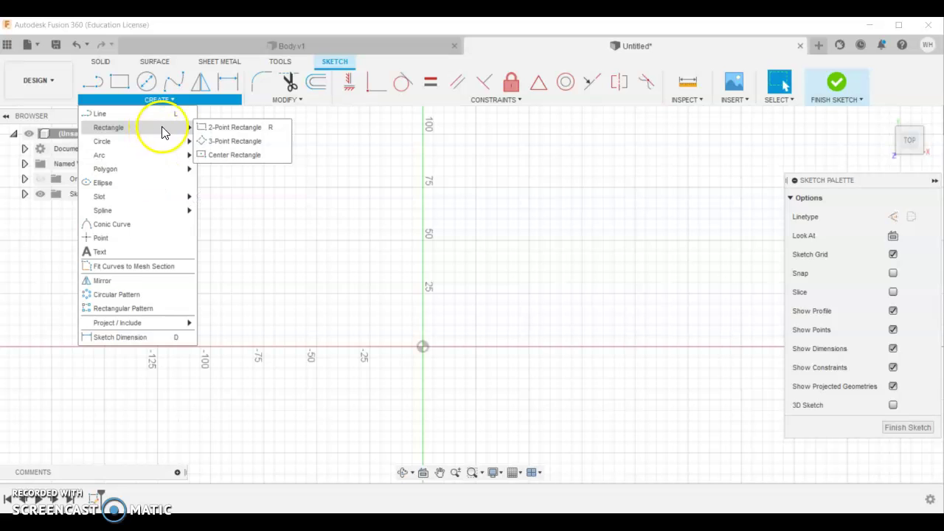
click(219, 156)
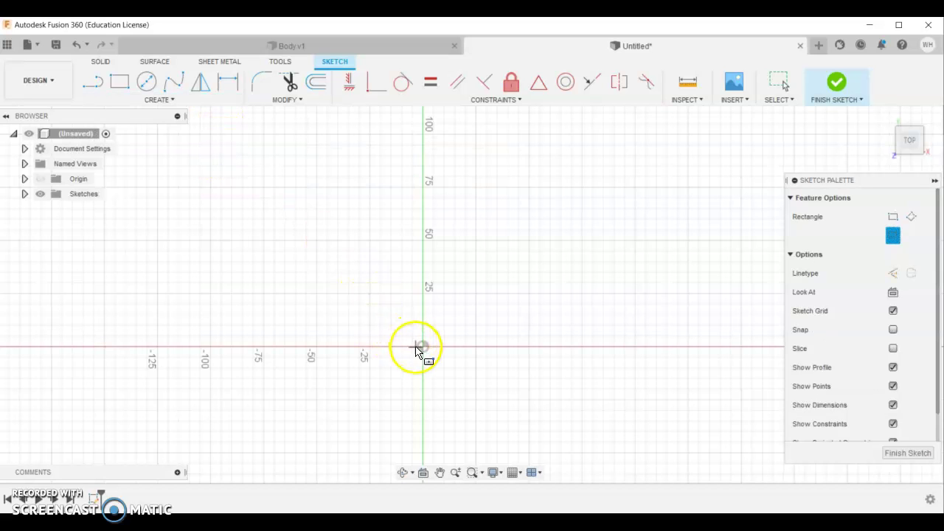
click(423, 347)
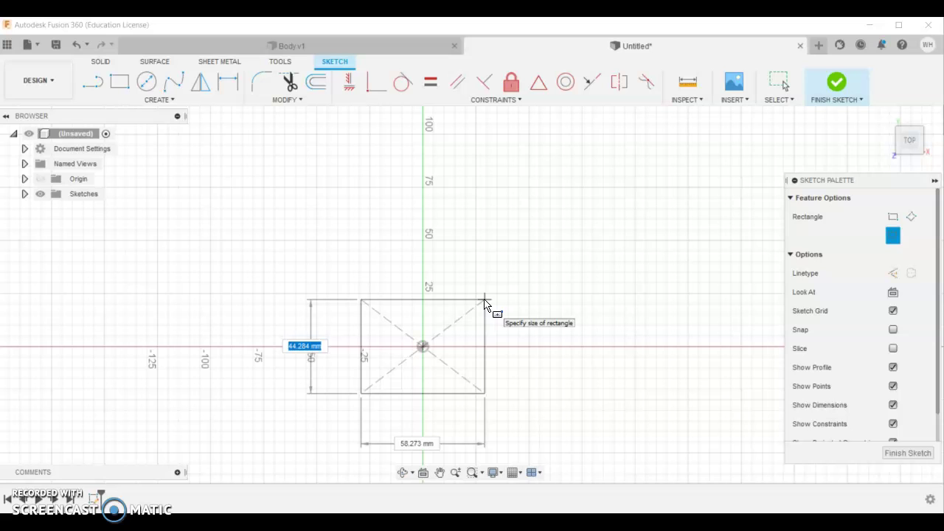
text(0)
key(Tab)
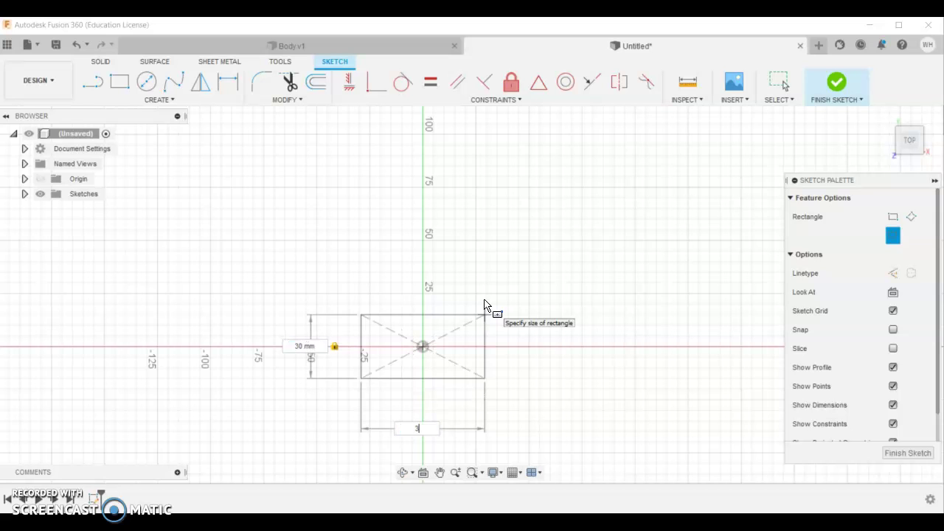
text(30)
key(Tab)
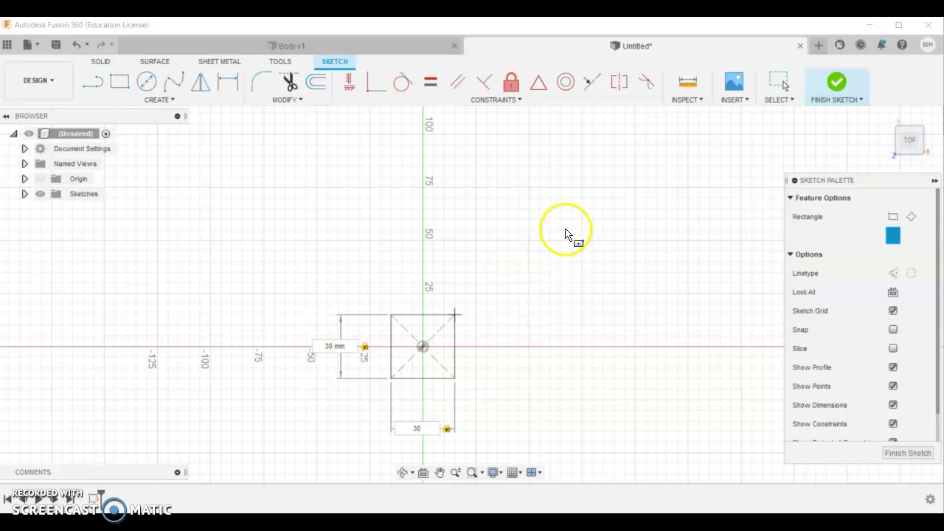
click(834, 85)
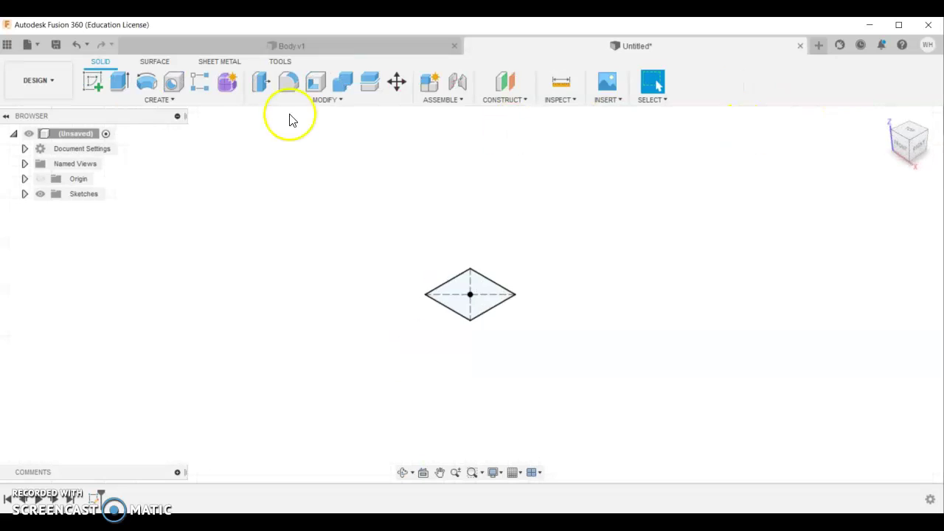
Extrude the 30 mm square 30 mm into a new solid cube body
click(121, 82)
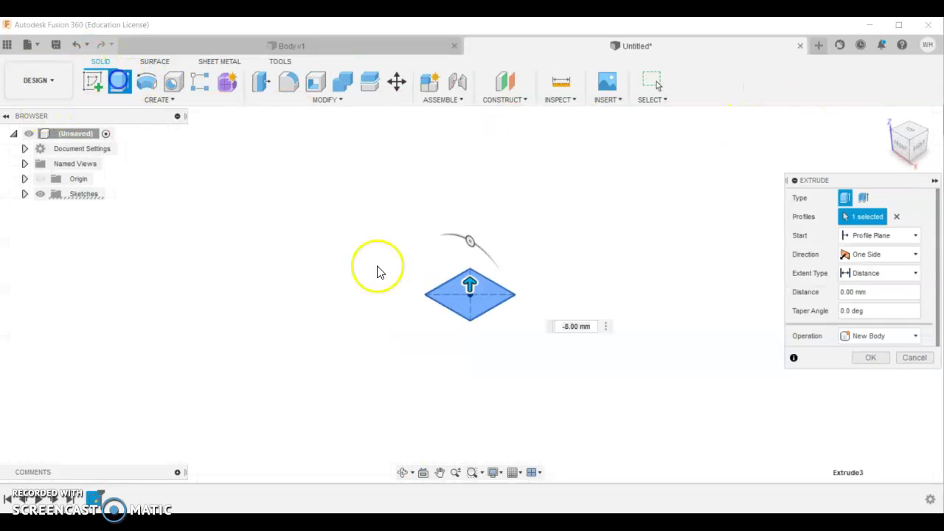
text(30)
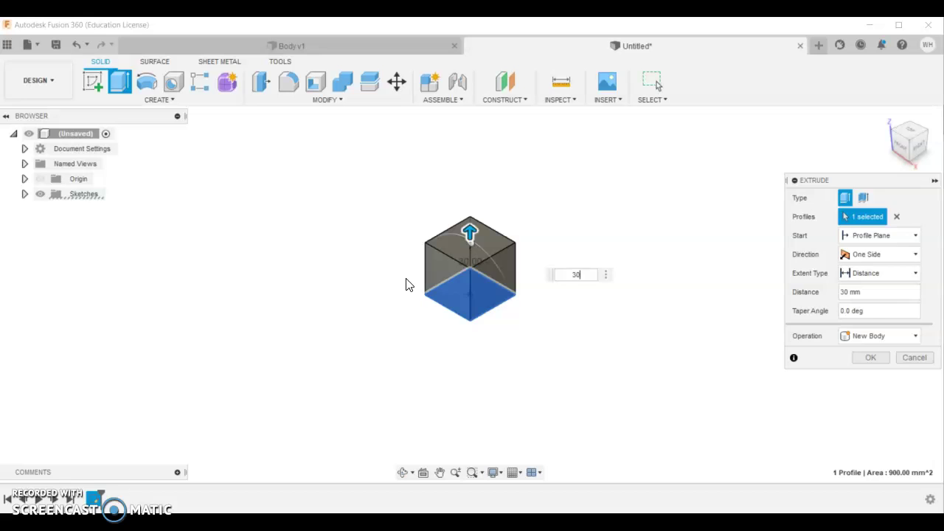
key(Return)
scroll(467, 277, up, 6)
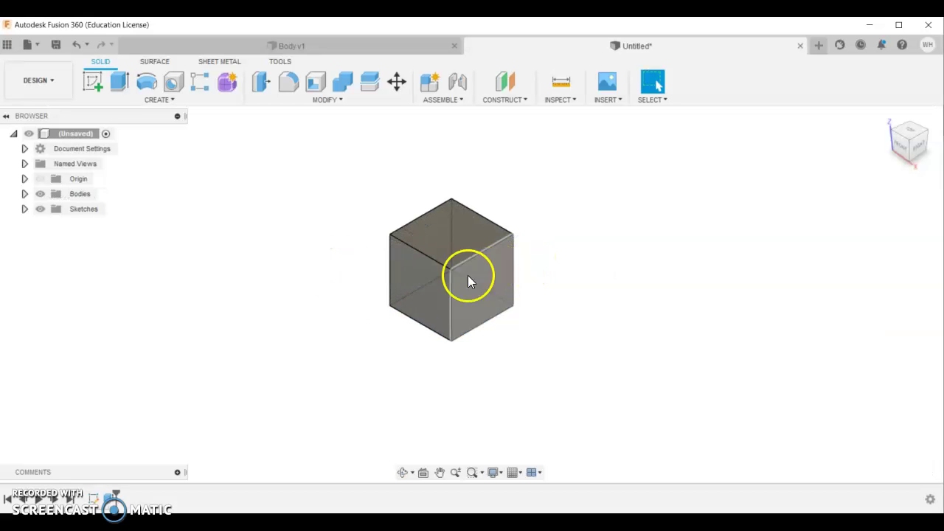
Fillet the cube's left, middle, right and front vertical edges with a 2 mm radius
click(287, 83)
click(306, 288)
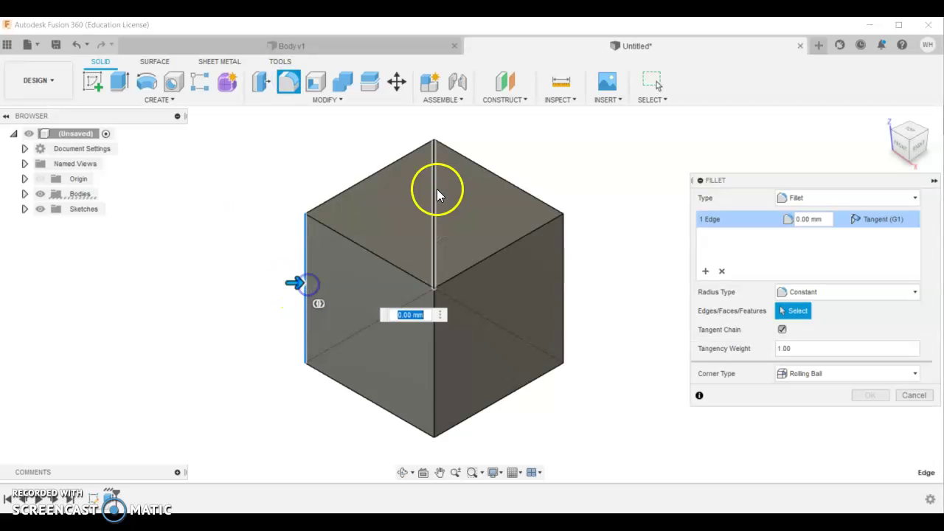
click(435, 191)
click(565, 268)
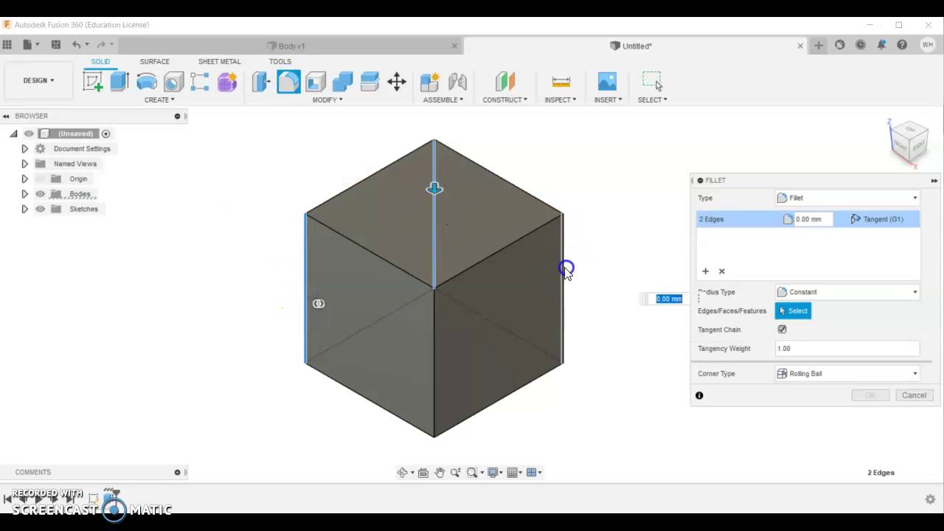
click(433, 333)
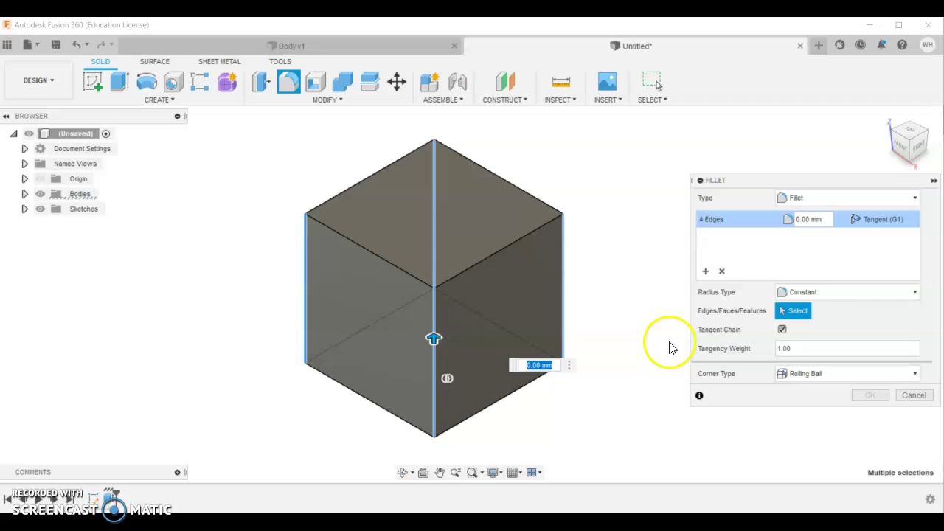
shift+middle_drag(667, 346, 596, 293)
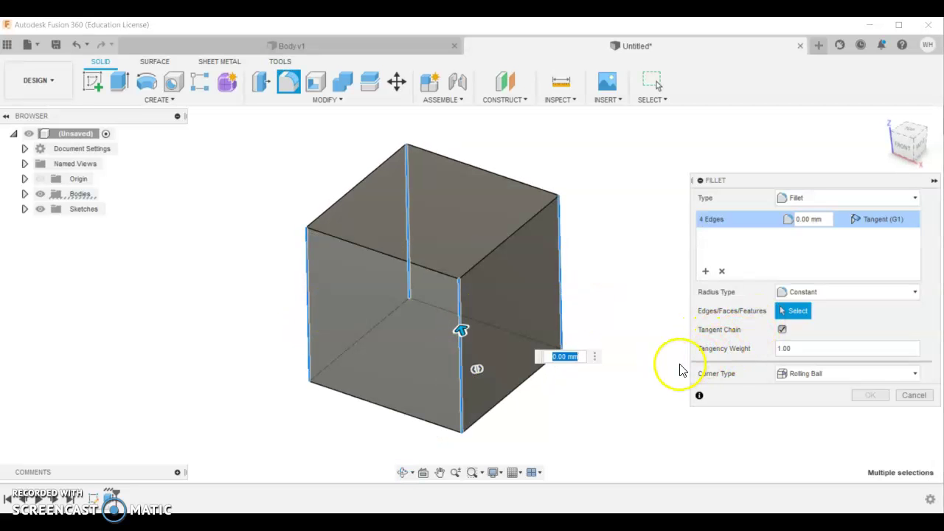
text(2)
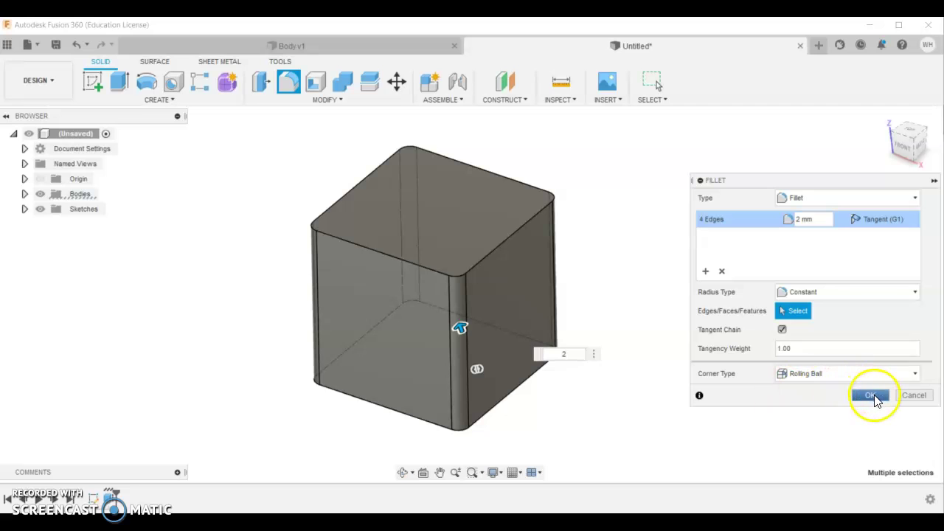
click(876, 399)
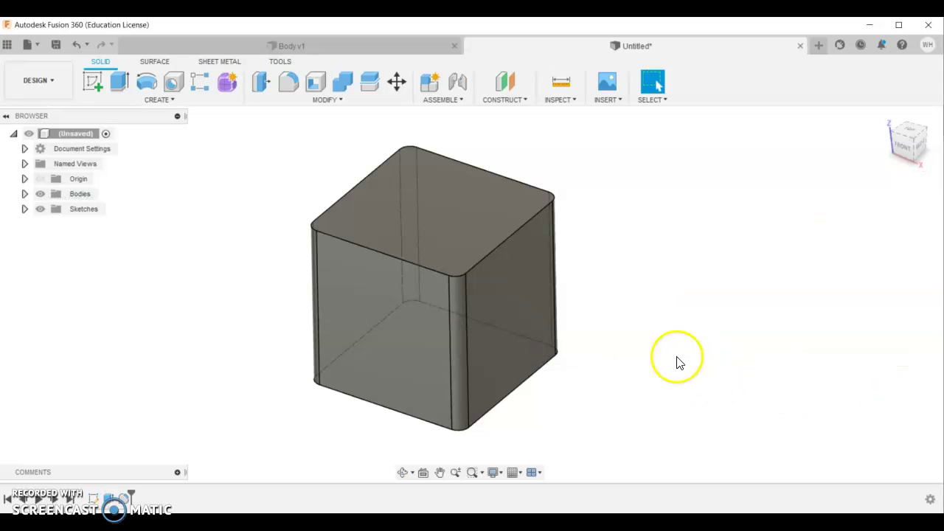
Shell the filleted cube with the top face removed and a 1.5 inside thickness
click(317, 83)
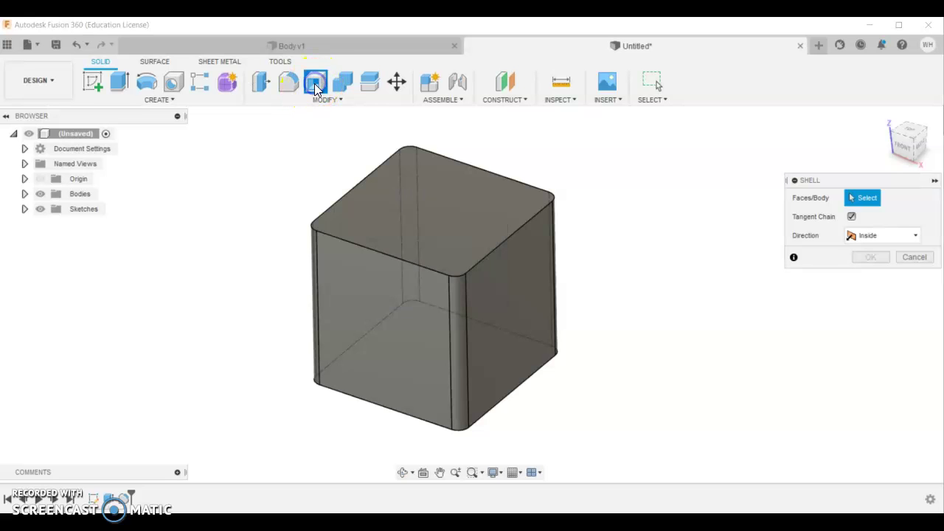
click(456, 224)
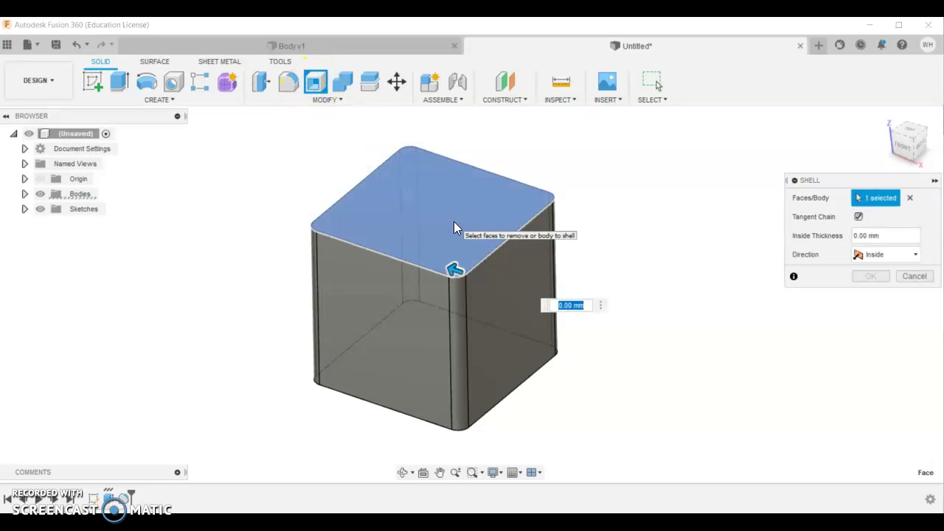
text(1)
text(.5)
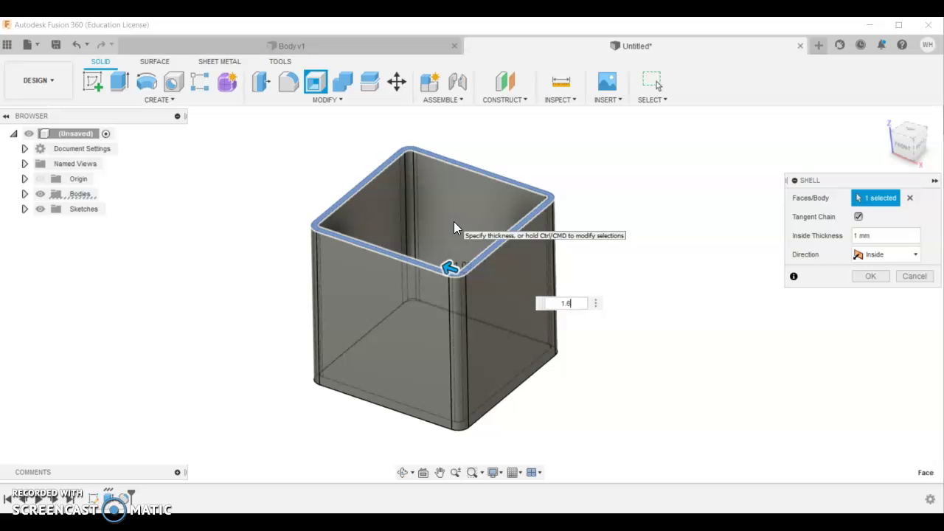
key(Return)
click(103, 95)
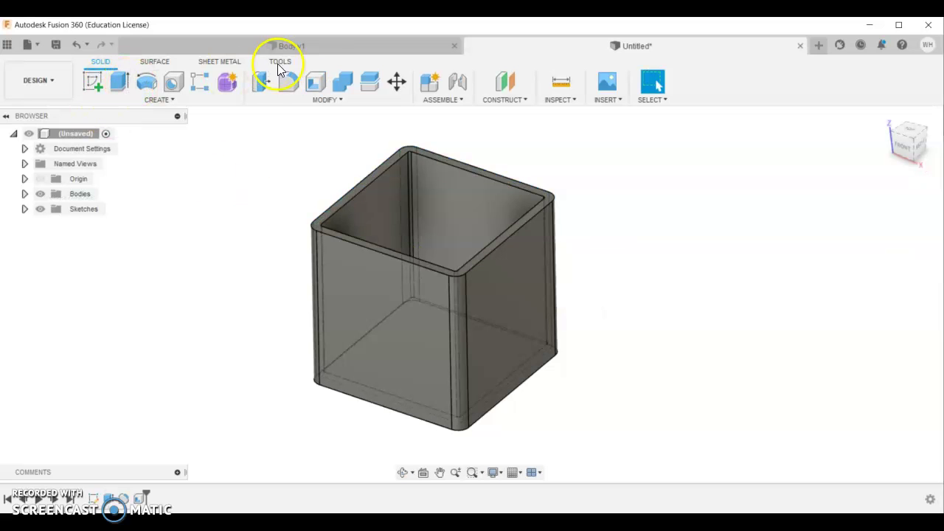
Create and finish a sketch on the box's top rim face
click(94, 84)
scroll(333, 214, up, 5)
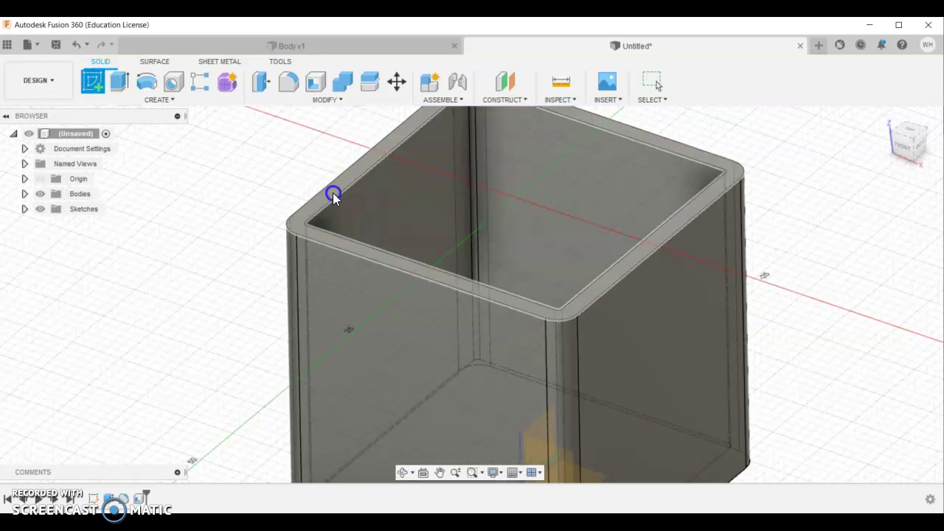
click(334, 195)
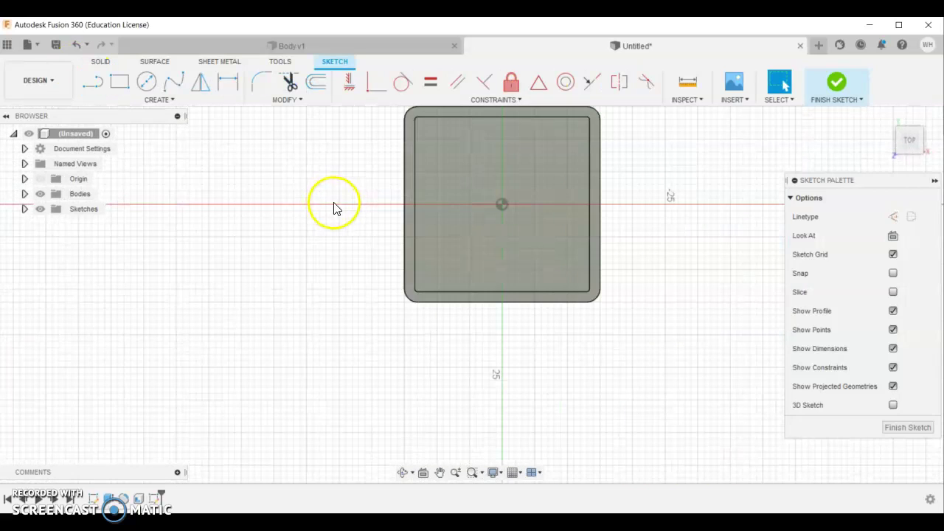
click(836, 84)
mouse_move(696, 212)
shift+middle_down()
mouse_move(704, 173)
mouse_move(691, 151)
mouse_move(659, 197)
mouse_move(647, 131)
mouse_move(674, 179)
mouse_move(664, 170)
shift+middle_up()
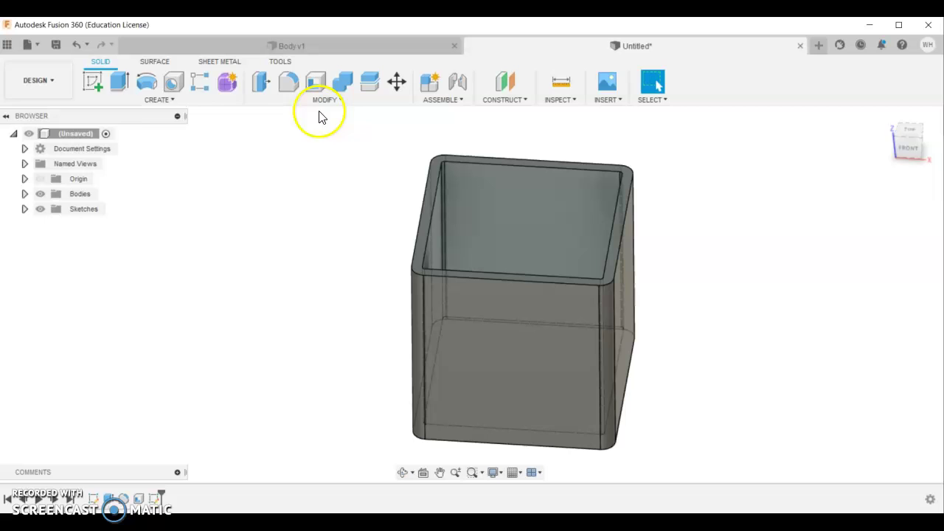
Extrude the top opening profile -1 downward as a Join to cap the box with a lid
click(118, 81)
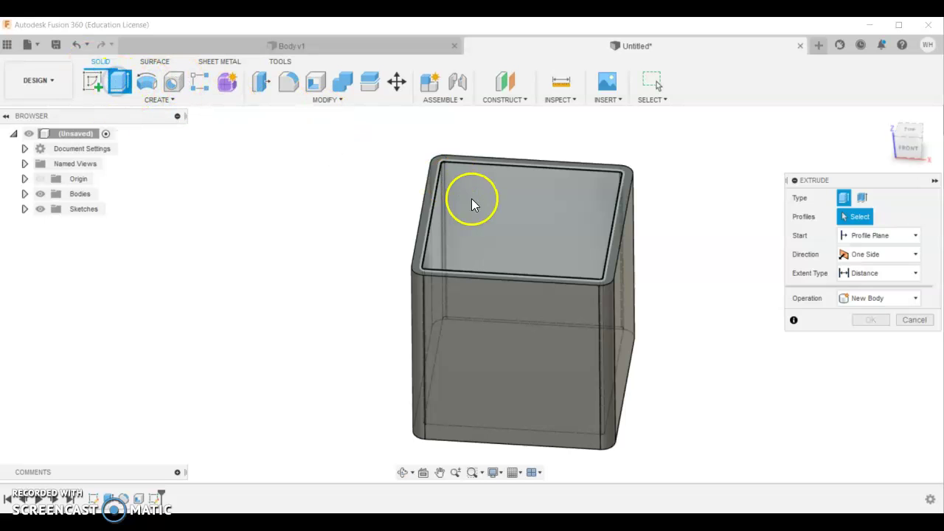
click(473, 204)
mouse_move(521, 207)
mouse_down()
mouse_move(521, 245)
mouse_move(527, 224)
mouse_up()
click(626, 268)
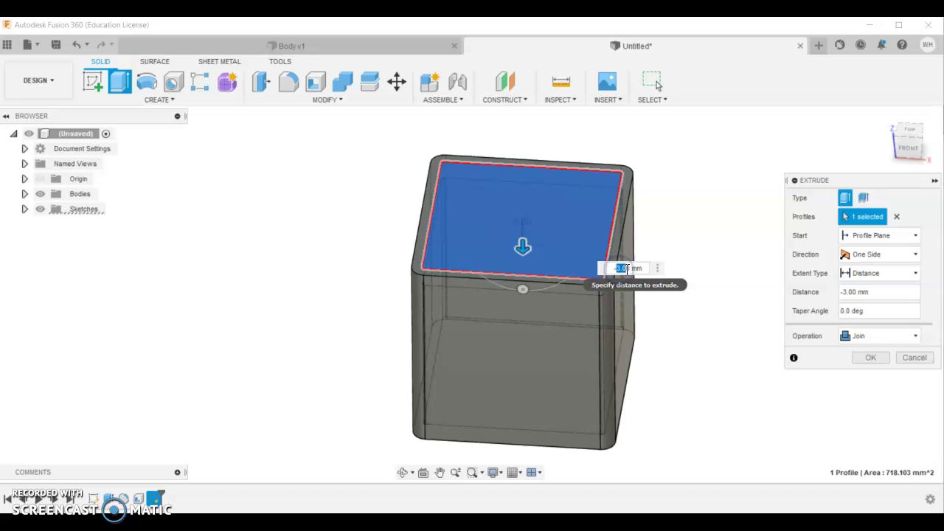
text(-1)
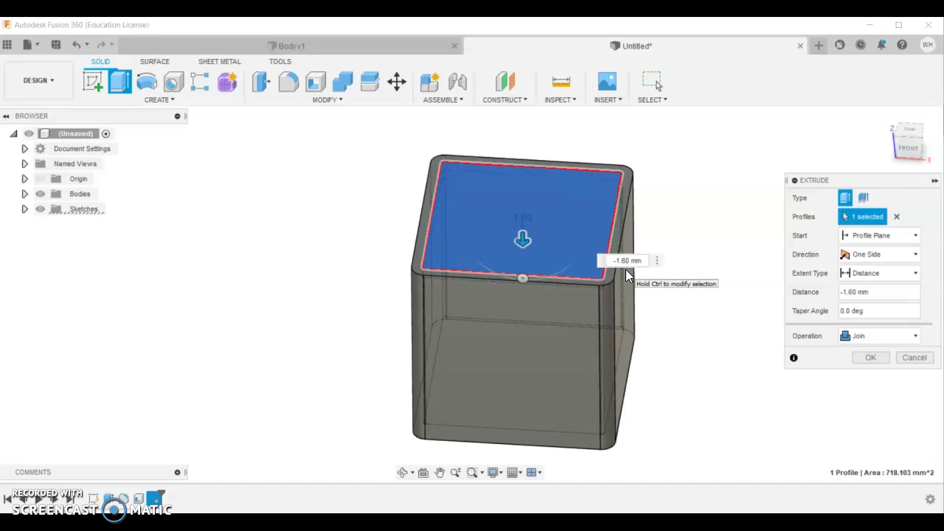
key(Return)
shift+middle_drag(536, 220, 617, 268)
key(Escape)
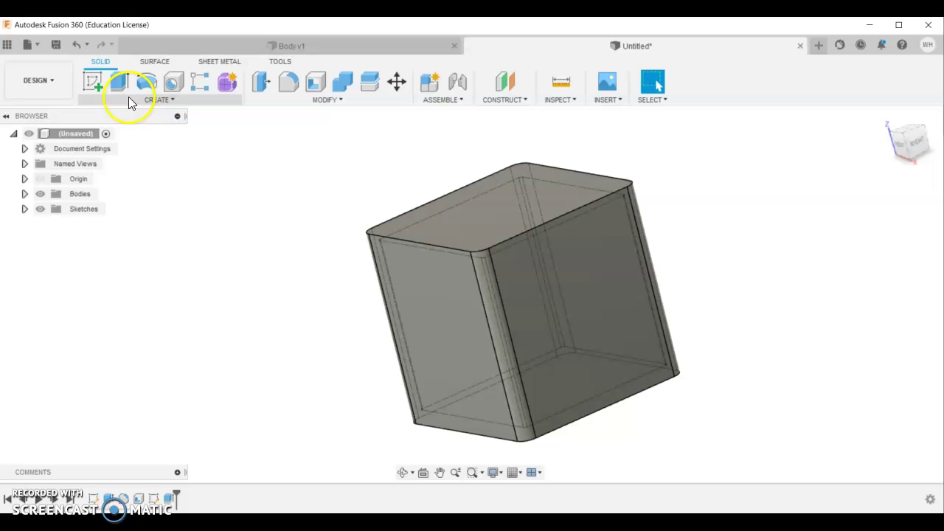
Save the capped box design as 'Head'
click(56, 49)
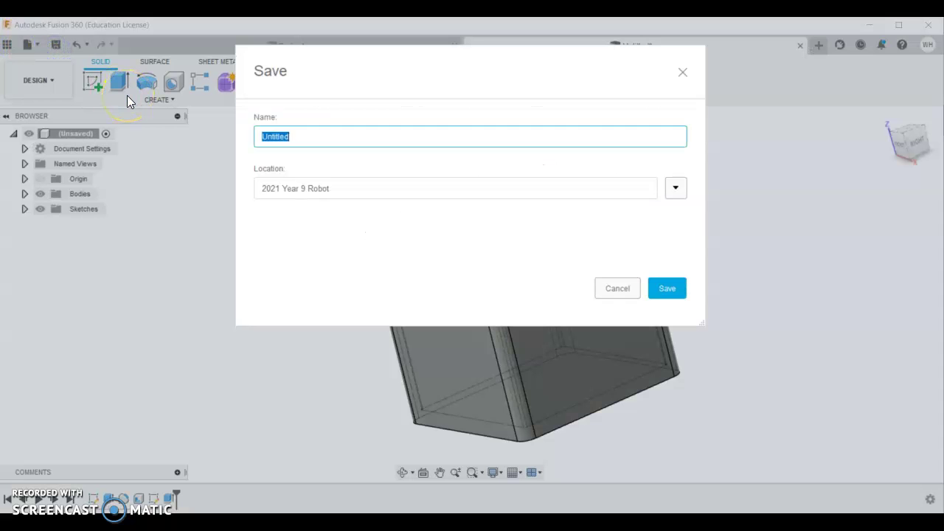
text(Head)
click(667, 289)
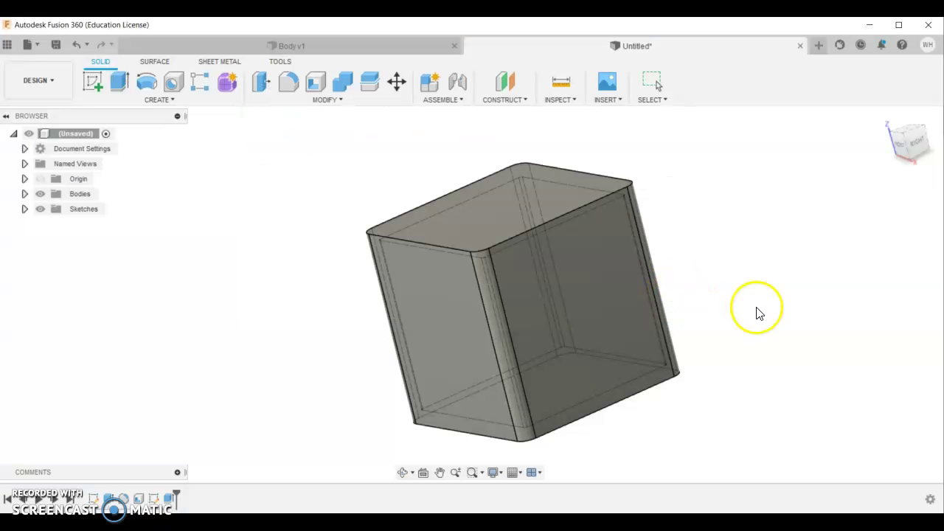
shift+middle_drag(696, 255, 770, 325)
scroll(816, 264, down, 3)
scroll(801, 280, up, 3)
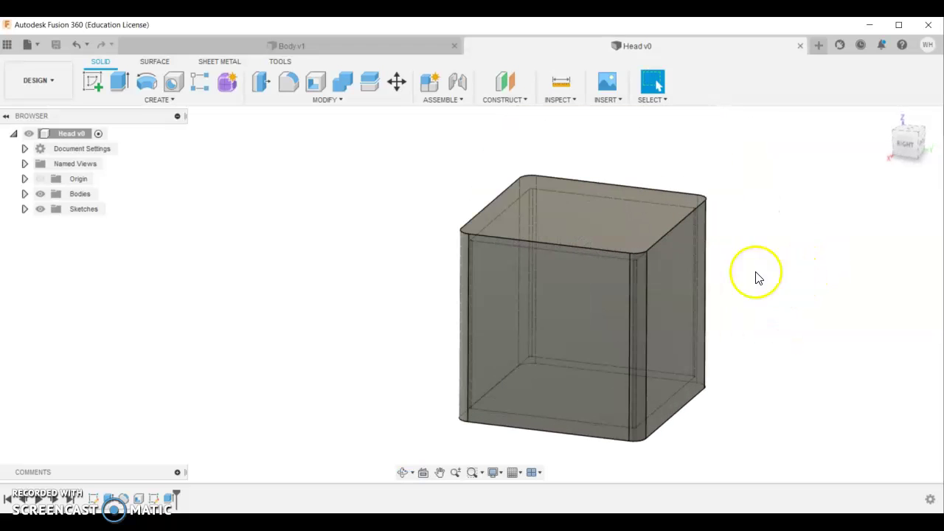